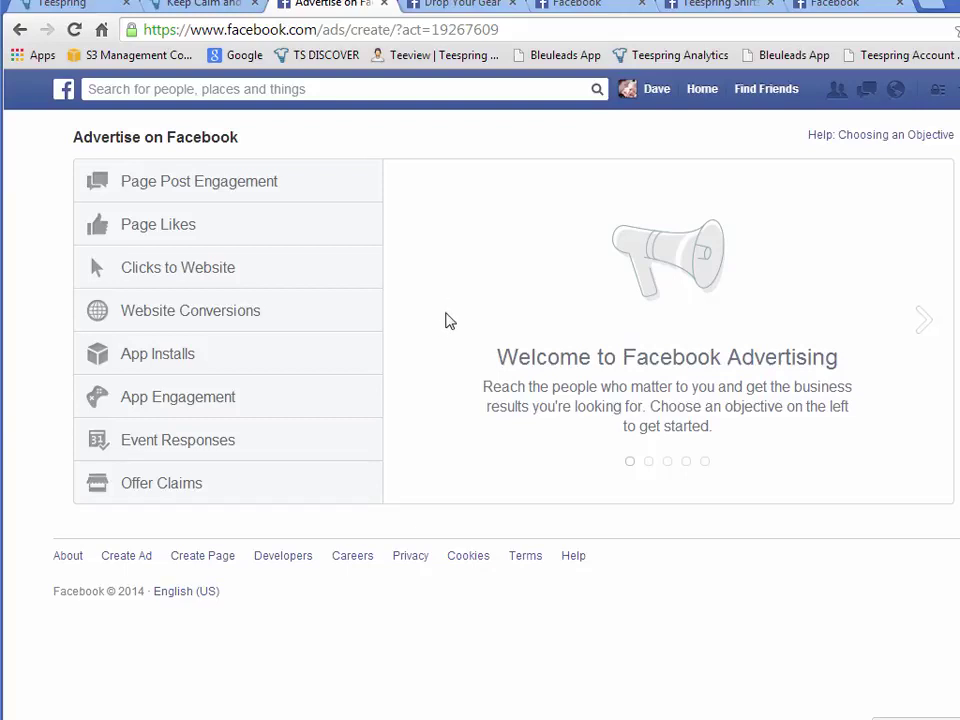
- Start a new Page Post Engagement ad and choose the Drop Your Gear page
{"action": "left_click", "coordinate": [197, 190]}
{"action": "left_click", "coordinate": [363, 388]}
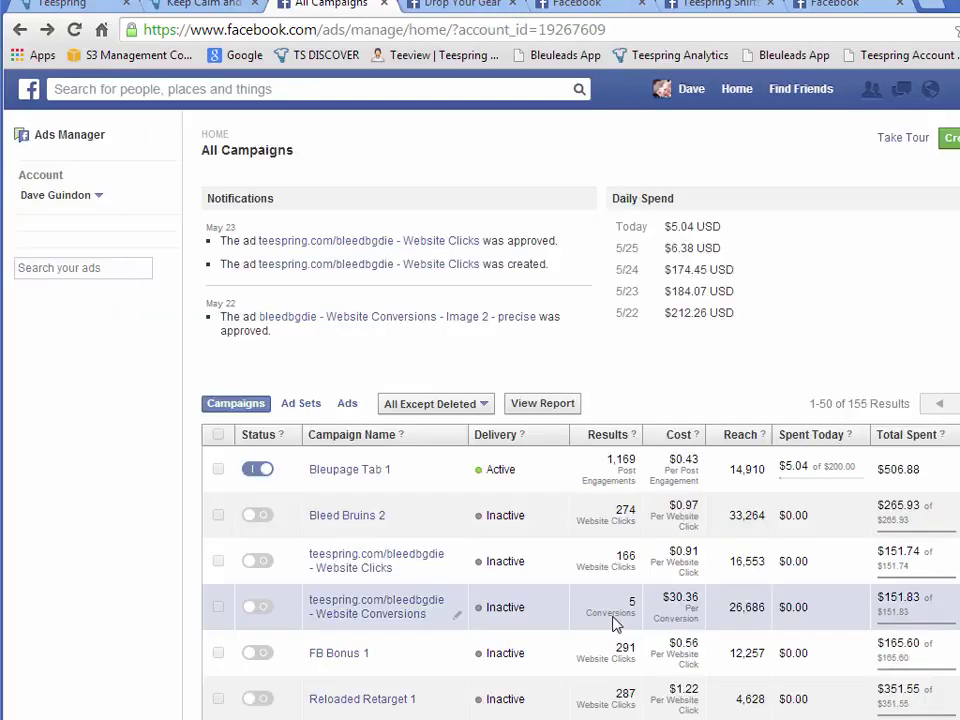
{"action": "left_click", "coordinate": [950, 137]}
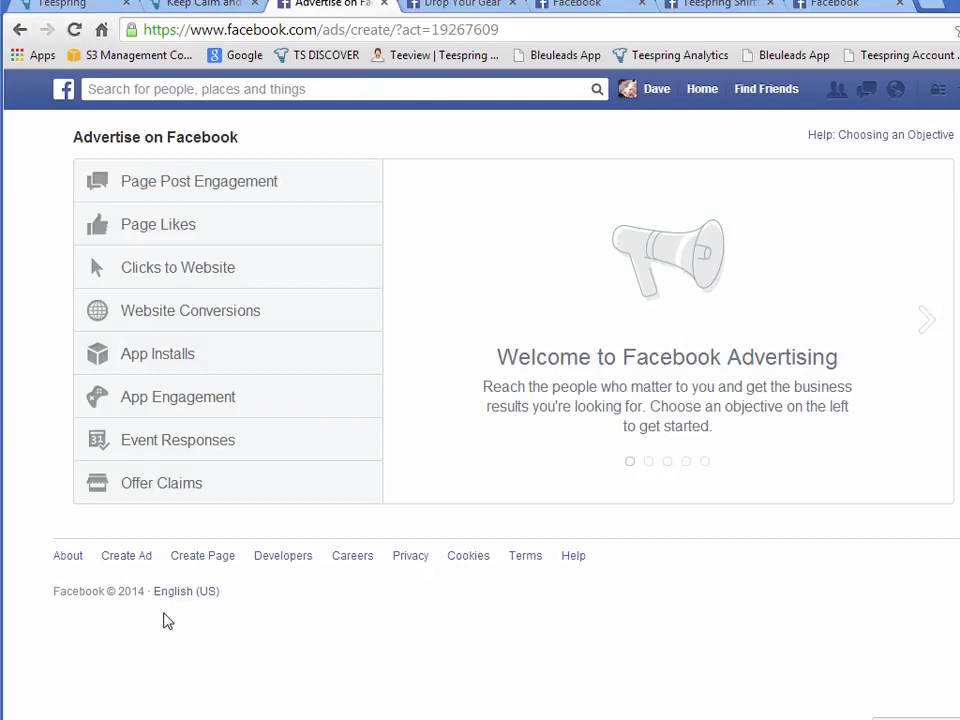
{"action": "left_click", "coordinate": [193, 182]}
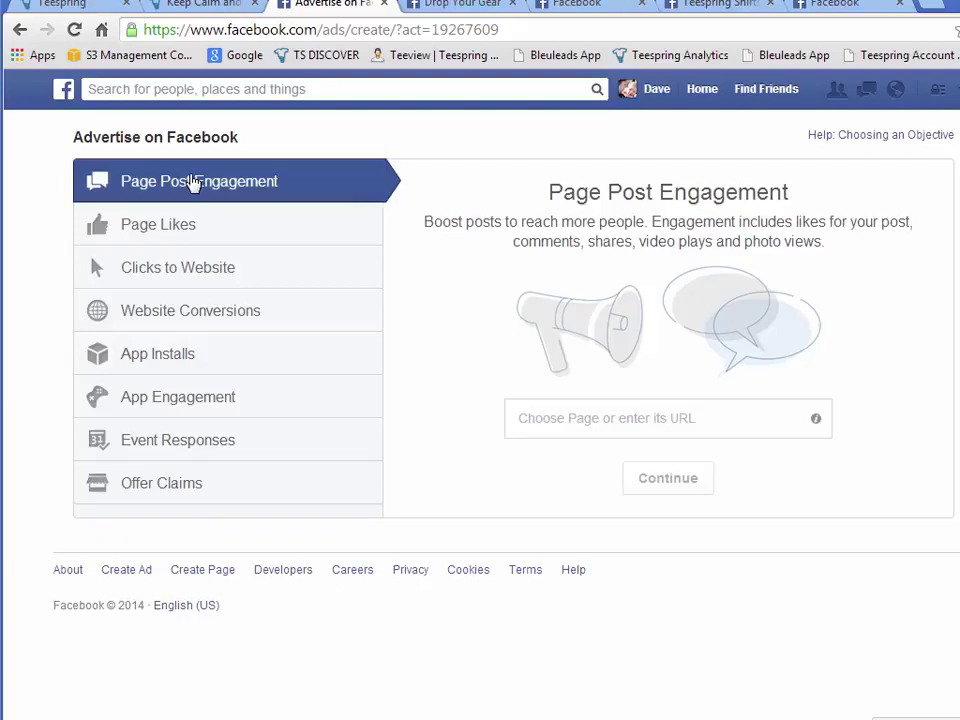
{"action": "left_click", "coordinate": [729, 420]}
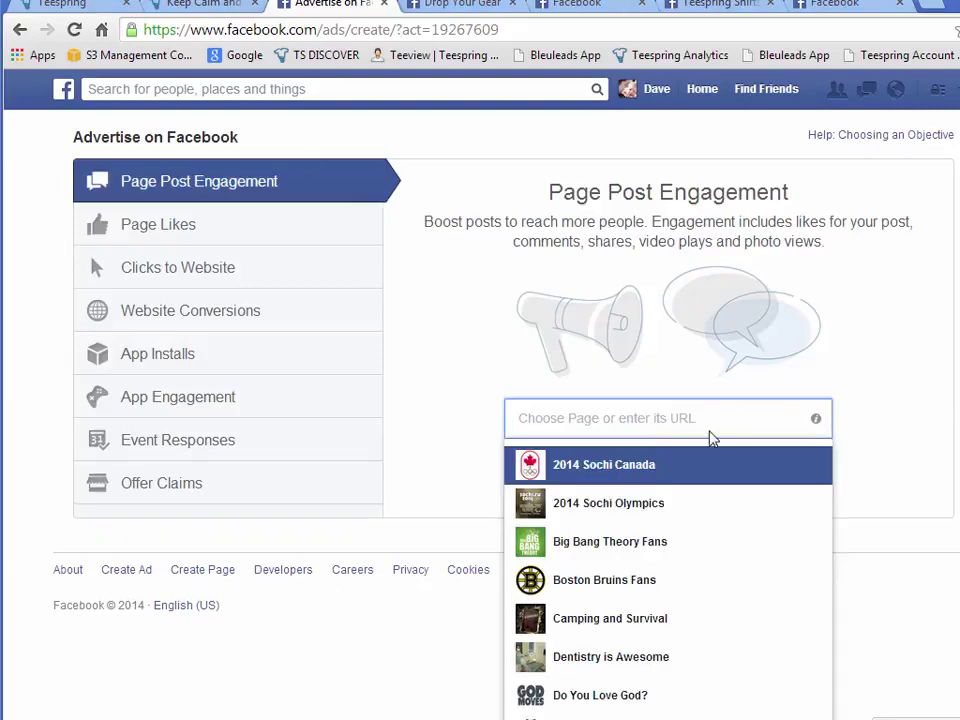
{"action": "scroll", "coordinate": [665, 612], "scroll_direction": "down", "scroll_amount": 1}
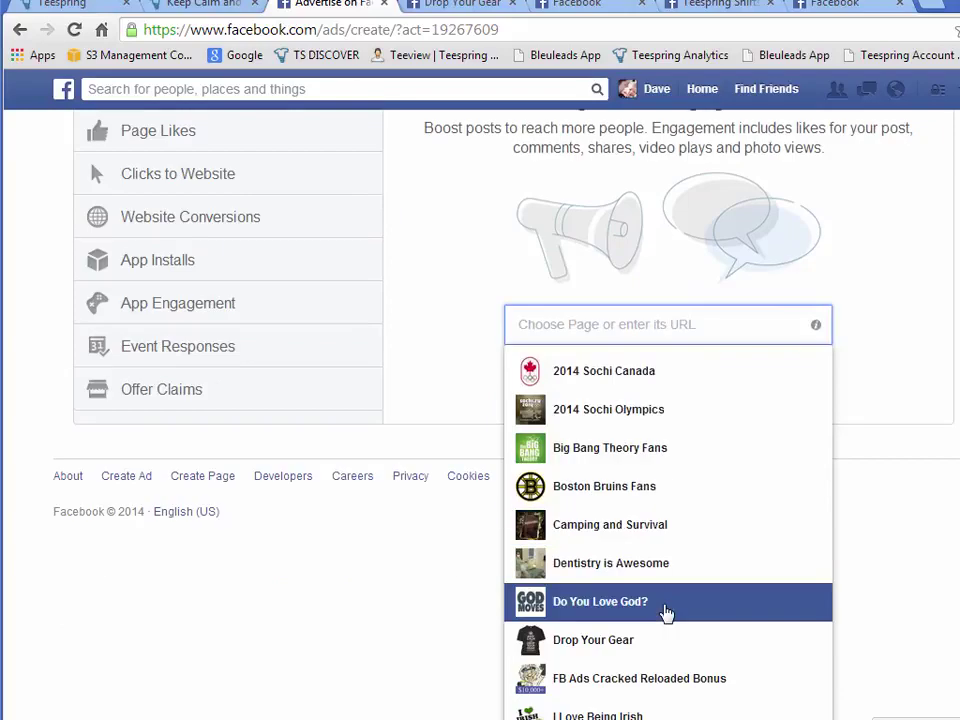
{"action": "left_click", "coordinate": [639, 645]}
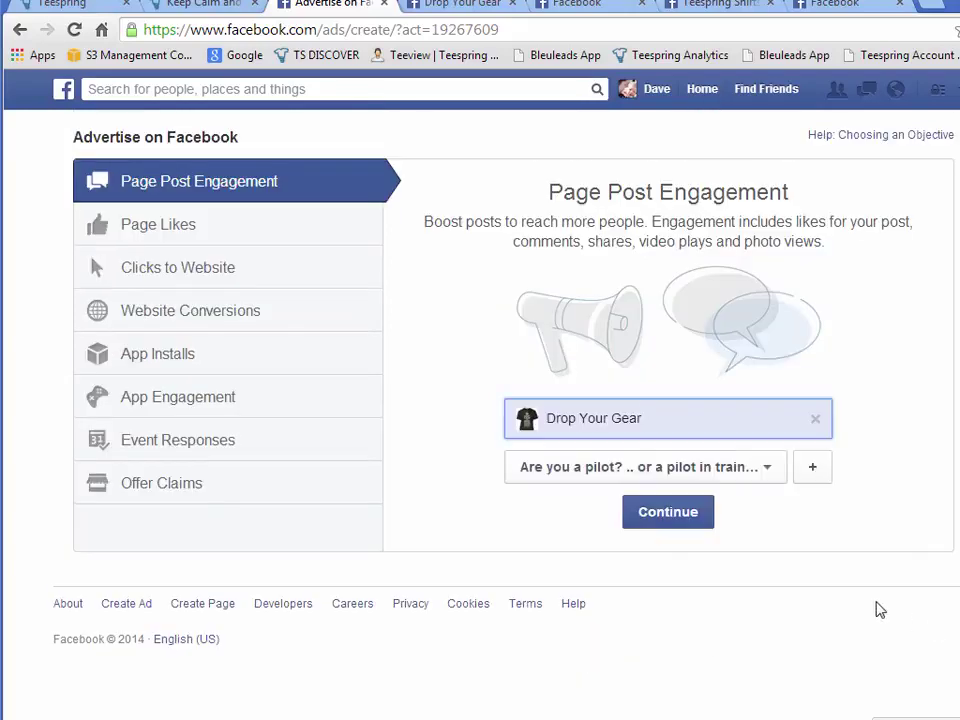
- Keep the existing pilot post, remove the Right Column placement, and view the Drop Your Gear page
{"action": "left_click", "coordinate": [813, 472]}
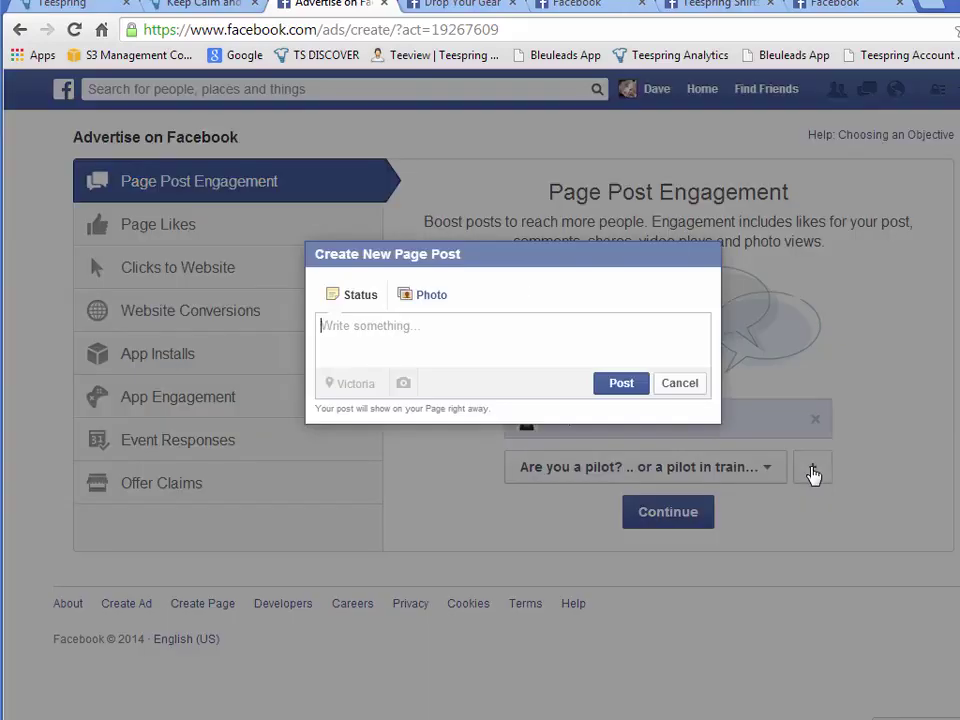
{"action": "left_click", "coordinate": [686, 388]}
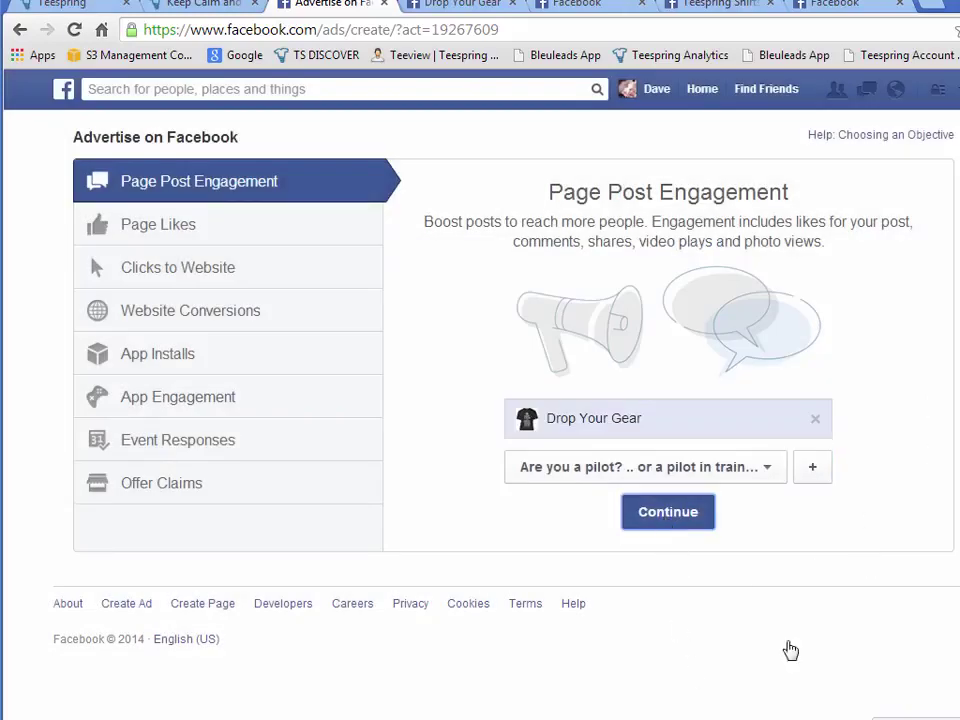
{"action": "left_click", "coordinate": [667, 513]}
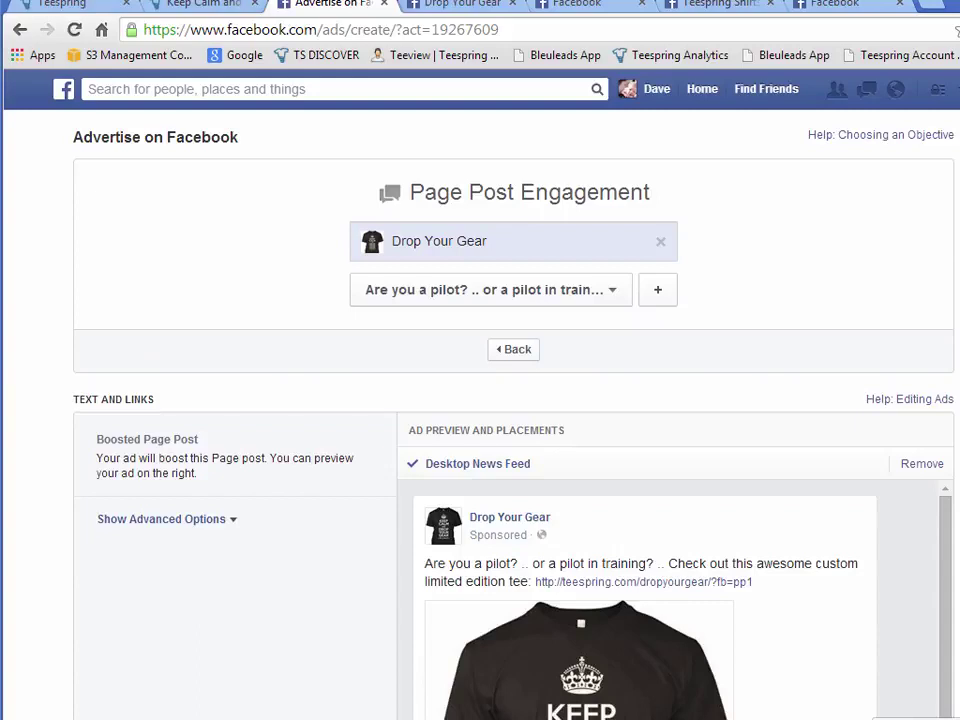
{"action": "scroll", "coordinate": [480, 400], "scroll_direction": "down", "scroll_amount": 5}
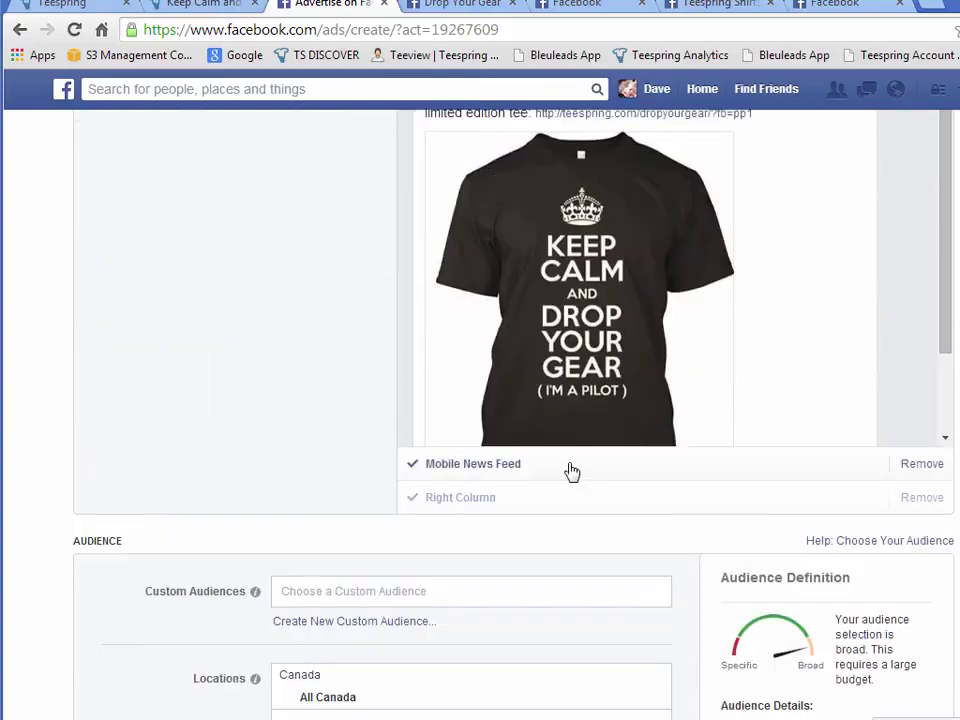
{"action": "left_click", "coordinate": [921, 497]}
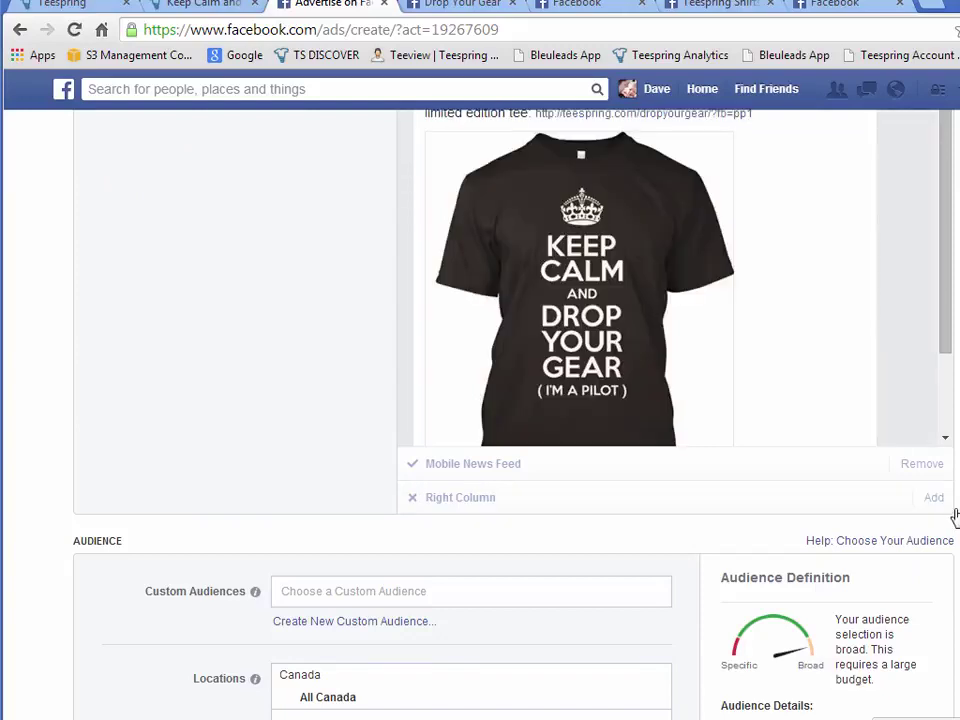
{"action": "scroll", "coordinate": [938, 521], "scroll_direction": "up", "scroll_amount": 2}
{"action": "left_click", "coordinate": [470, 5]}
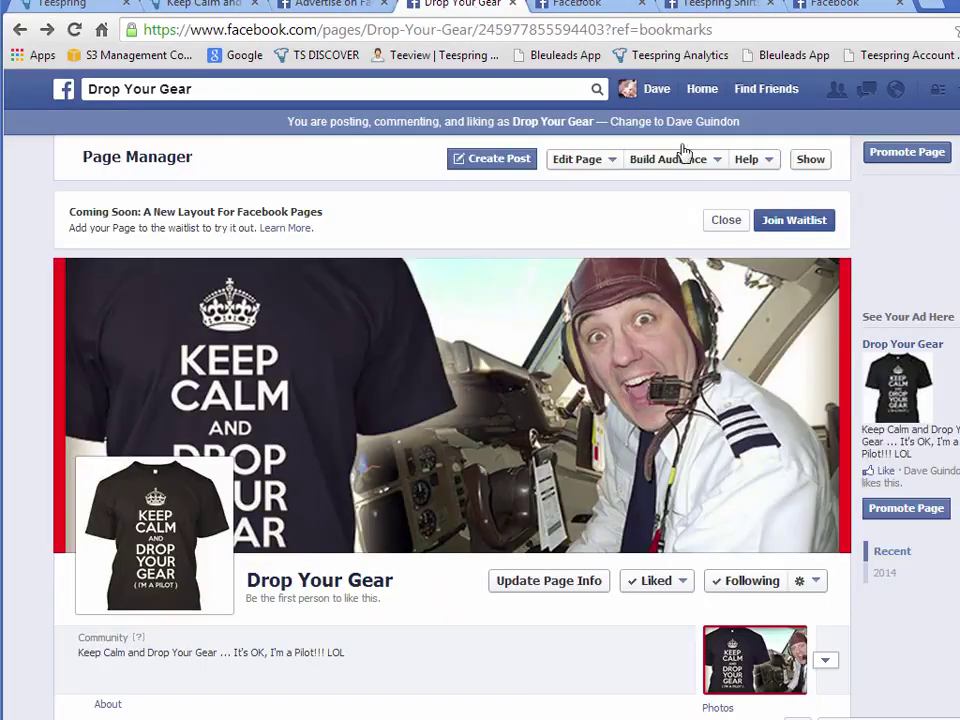
- Scroll through the News Feed, with a brief look at the Drop Your Gear page
{"action": "left_click", "coordinate": [575, 5]}
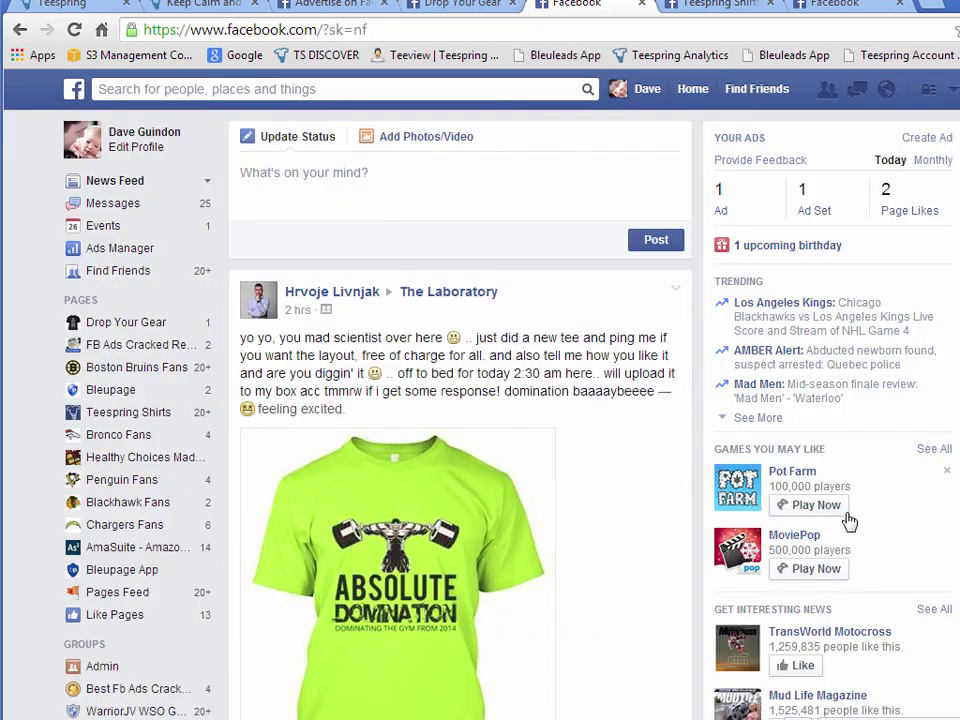
{"action": "scroll", "coordinate": [849, 521], "scroll_direction": "down", "scroll_amount": 3}
{"action": "scroll", "coordinate": [937, 407], "scroll_direction": "down", "scroll_amount": 8}
{"action": "scroll", "coordinate": [937, 407], "scroll_direction": "up", "scroll_amount": 12}
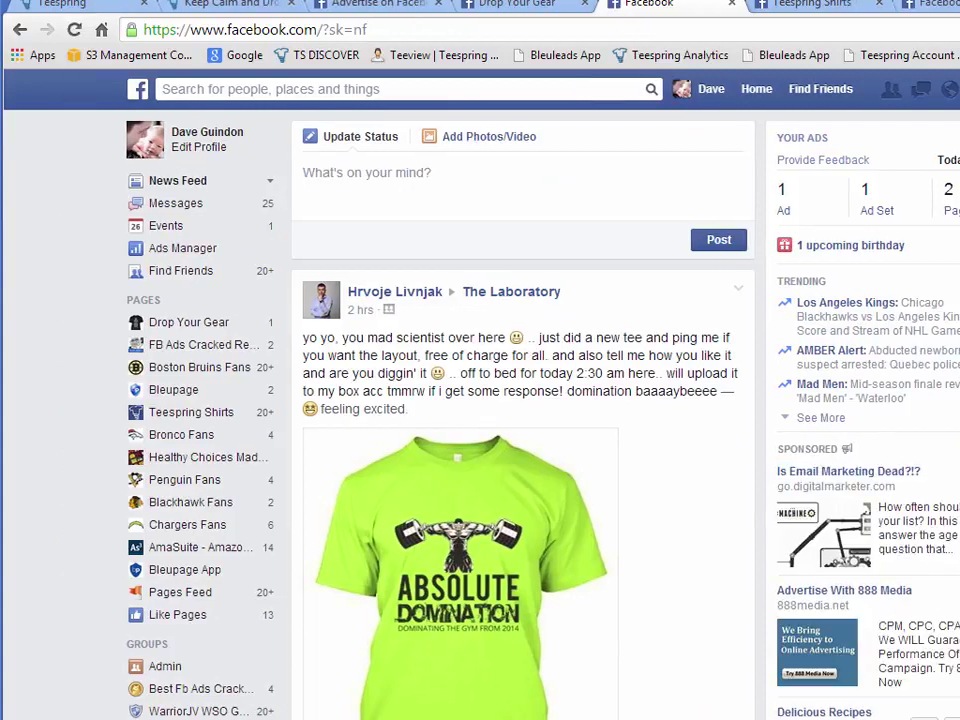
{"action": "scroll", "coordinate": [522, 400], "scroll_direction": "down", "scroll_amount": 3}
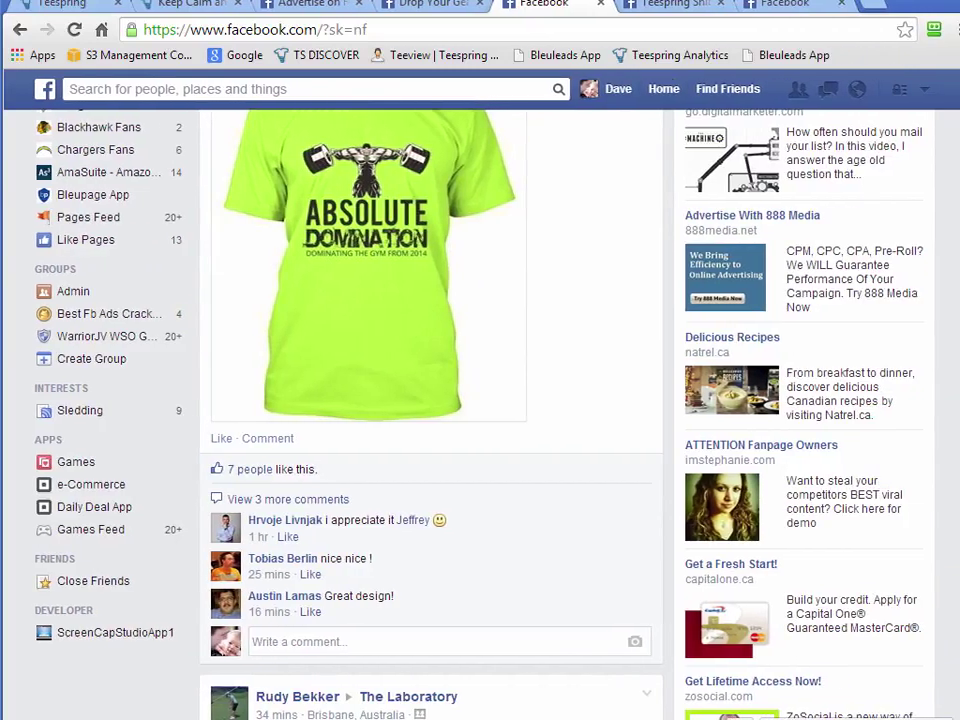
{"action": "scroll", "coordinate": [952, 491], "scroll_direction": "up", "scroll_amount": 4}
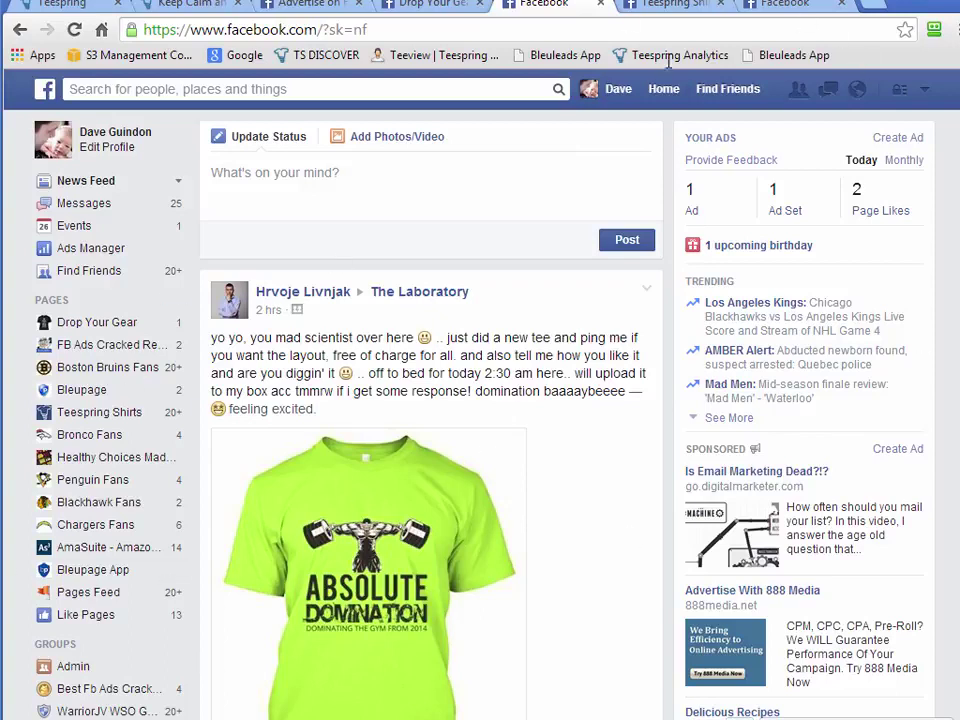
{"action": "scroll", "coordinate": [951, 570], "scroll_direction": "down", "scroll_amount": 3}
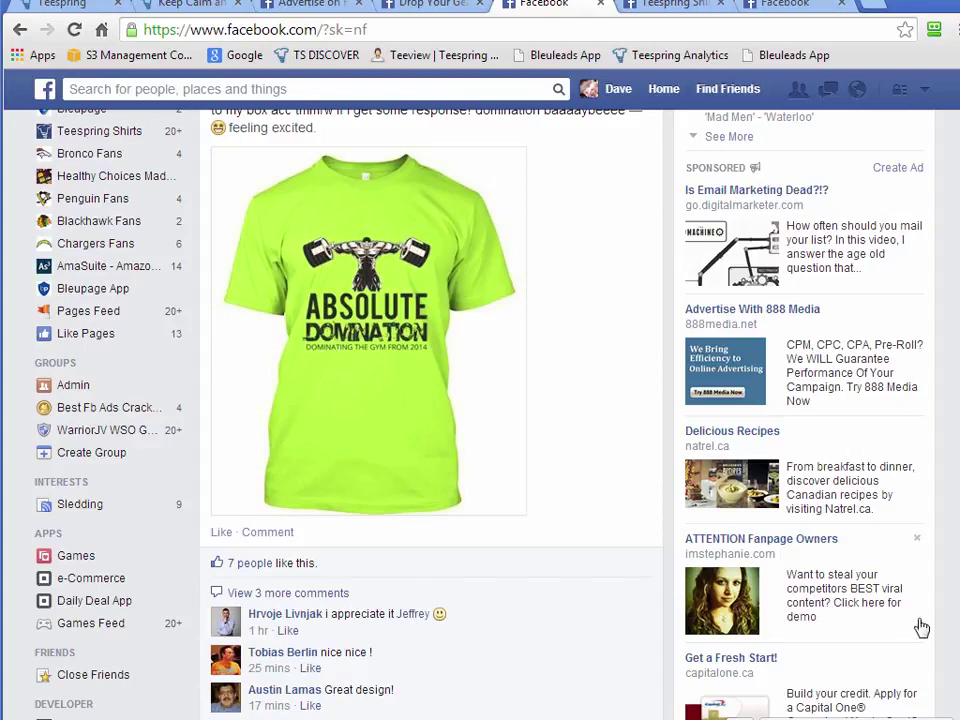
{"action": "scroll", "coordinate": [949, 647], "scroll_direction": "up", "scroll_amount": 3}
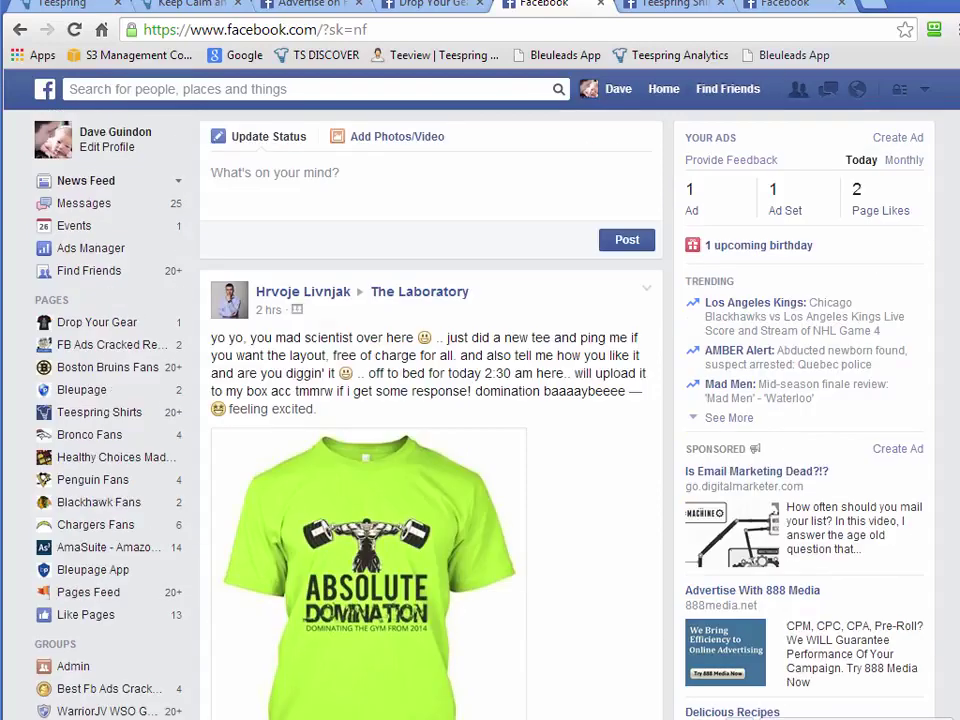
{"action": "left_click", "coordinate": [431, 6]}
{"action": "scroll", "coordinate": [467, 616], "scroll_direction": "down", "scroll_amount": 1}
{"action": "scroll", "coordinate": [467, 611], "scroll_direction": "up", "scroll_amount": 1}
{"action": "left_click", "coordinate": [563, 6]}
{"action": "scroll", "coordinate": [904, 660], "scroll_direction": "down", "scroll_amount": 4}
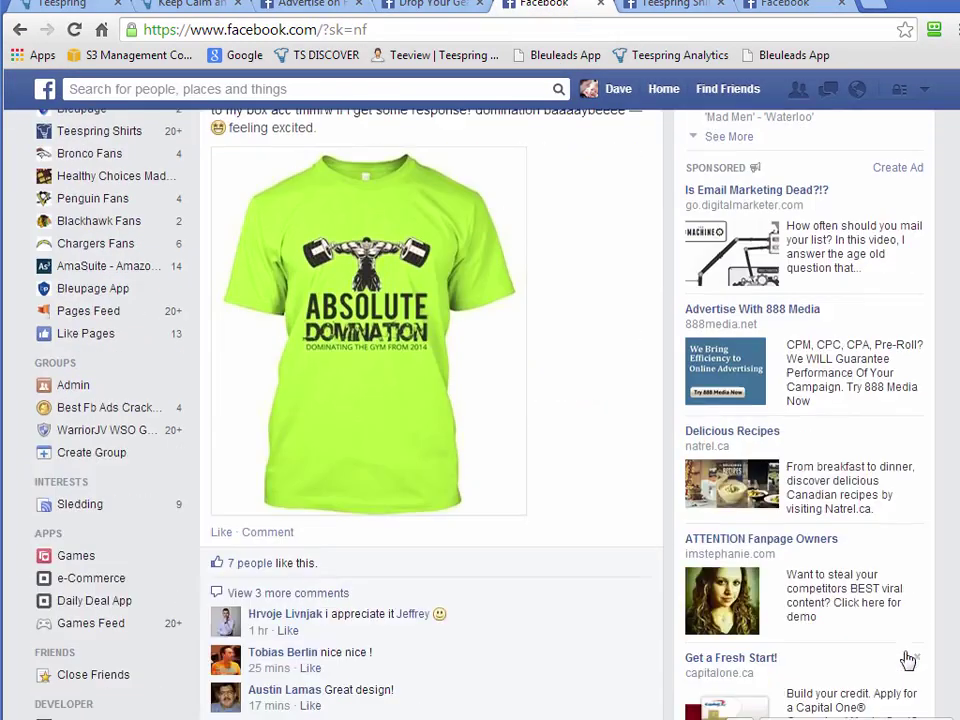
{"action": "scroll", "coordinate": [928, 388], "scroll_direction": "up", "scroll_amount": 4}
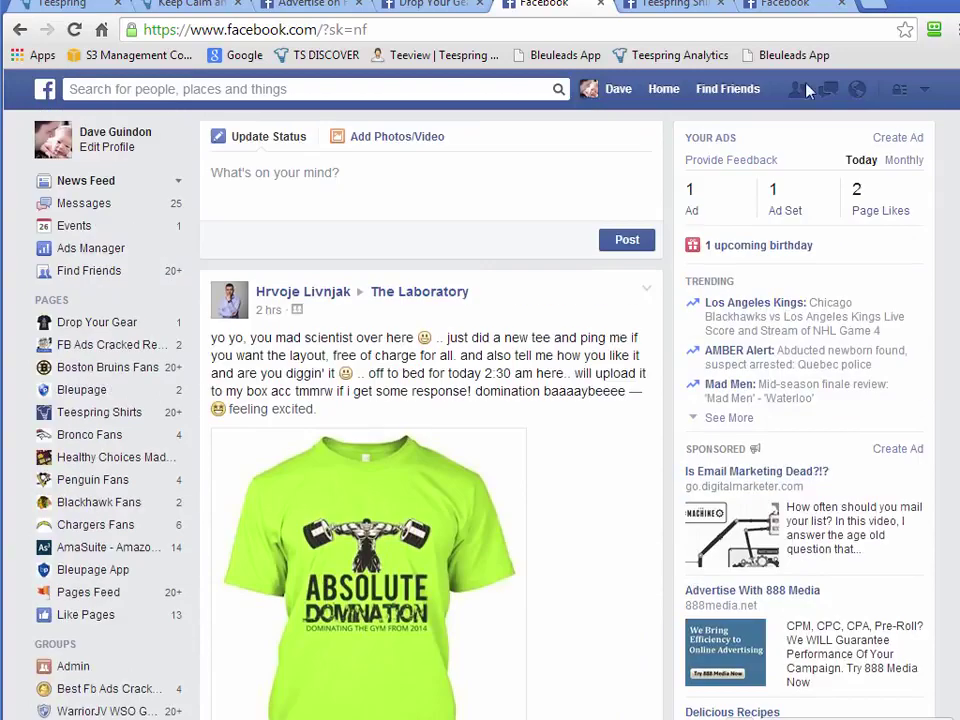
- Set the conversion tracking pixel to 'teespring - drop gear 1' and close its verification prompt
{"action": "left_click", "coordinate": [300, 6]}
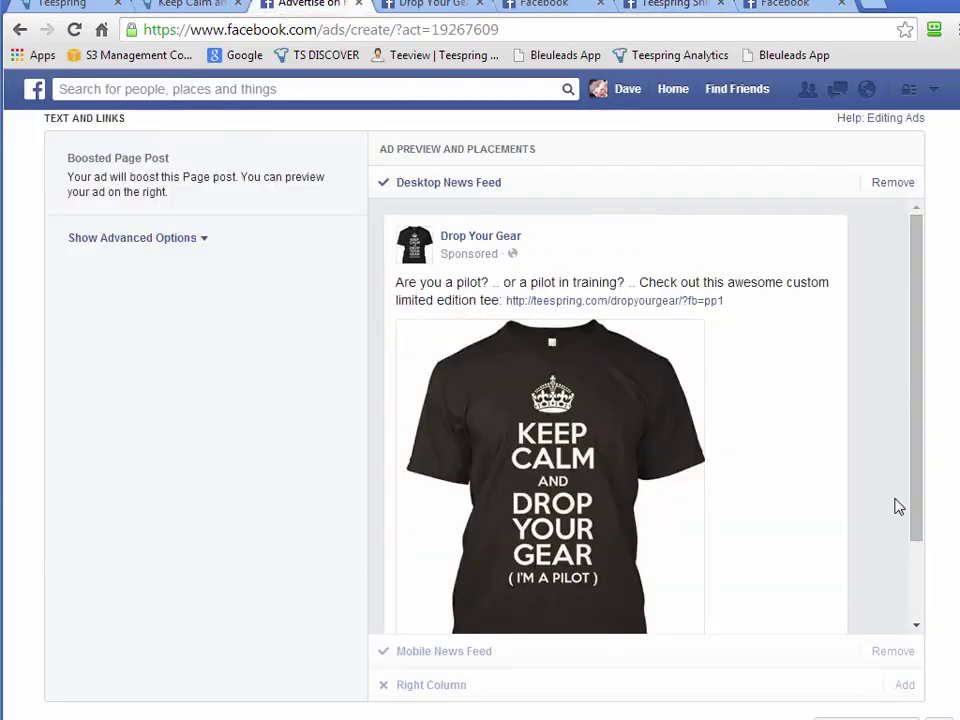
{"action": "left_click", "coordinate": [162, 240]}
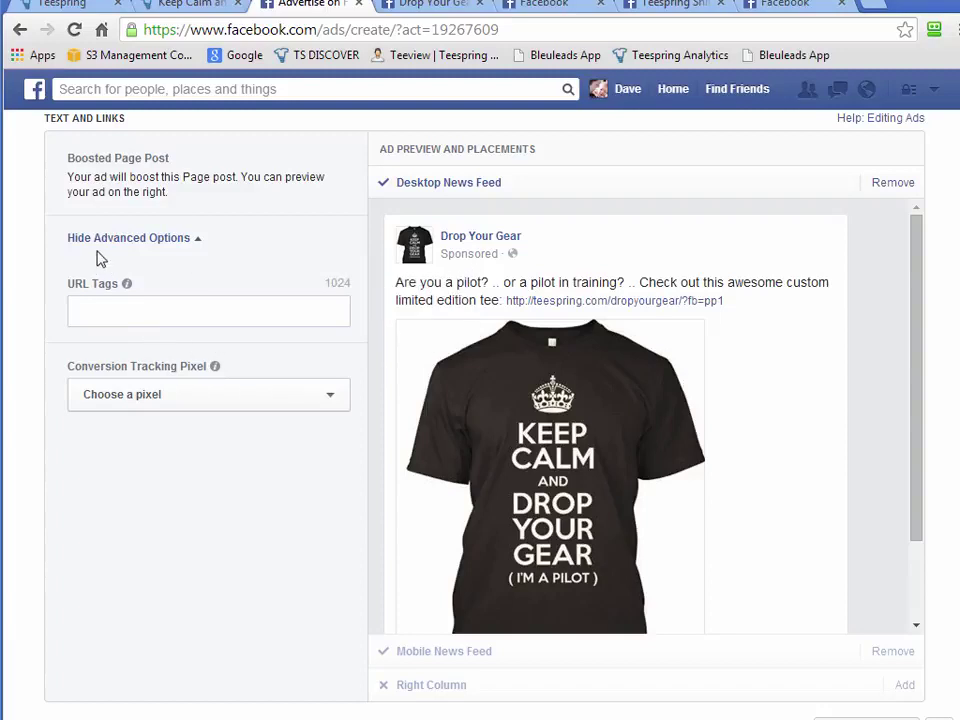
{"action": "left_click", "coordinate": [248, 400]}
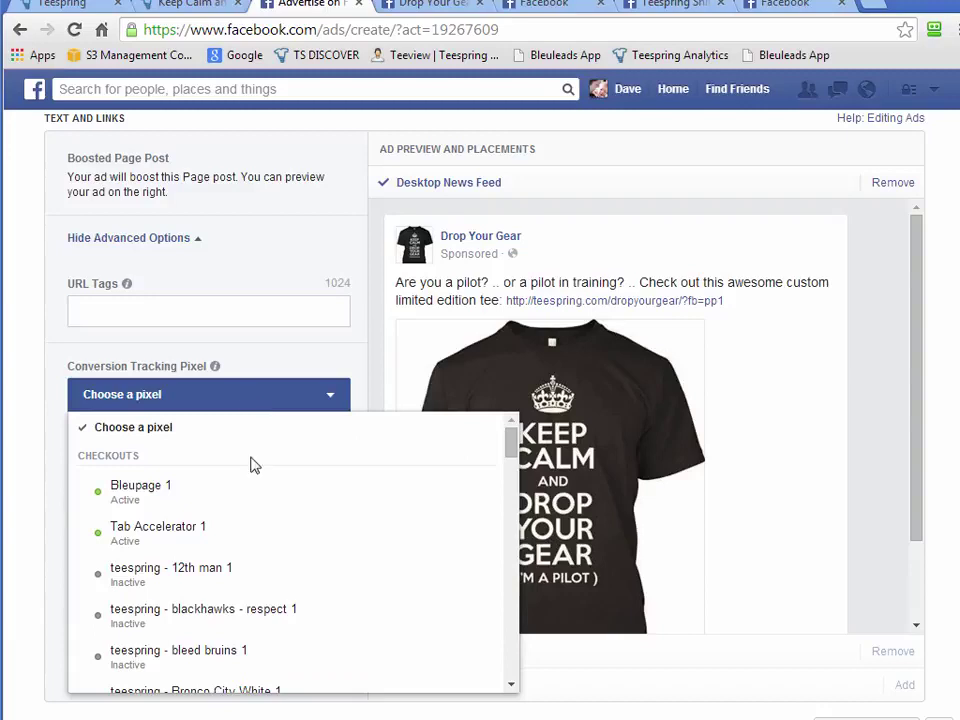
{"action": "scroll", "coordinate": [251, 550], "scroll_direction": "down", "scroll_amount": 5}
{"action": "scroll", "coordinate": [251, 535], "scroll_direction": "down", "scroll_amount": 4}
{"action": "scroll", "coordinate": [253, 543], "scroll_direction": "down", "scroll_amount": 3}
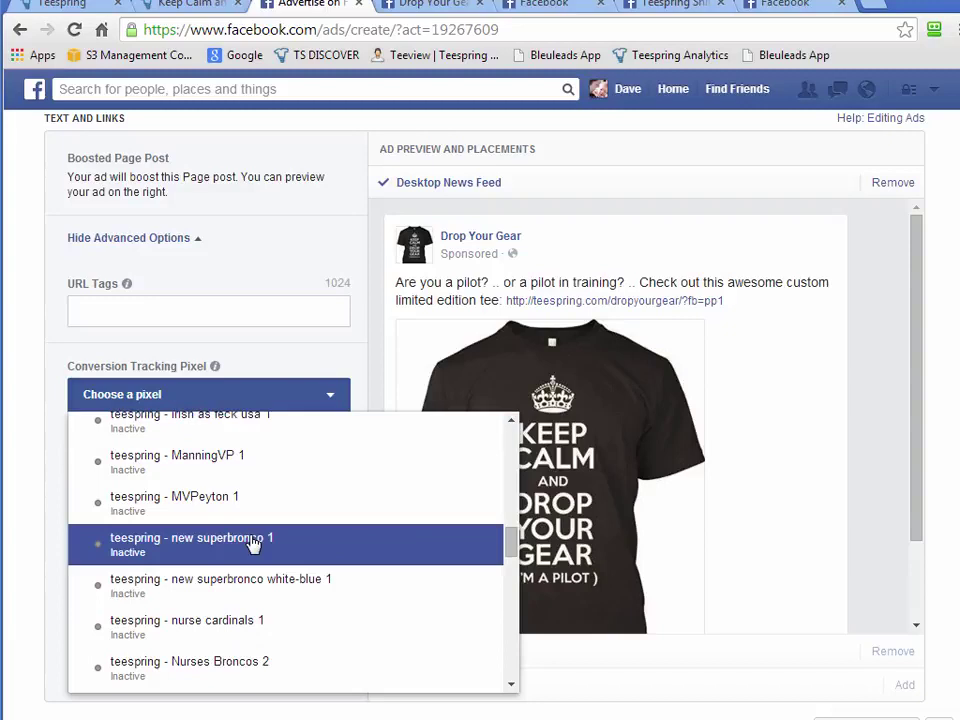
{"action": "scroll", "coordinate": [253, 543], "scroll_direction": "down", "scroll_amount": 6}
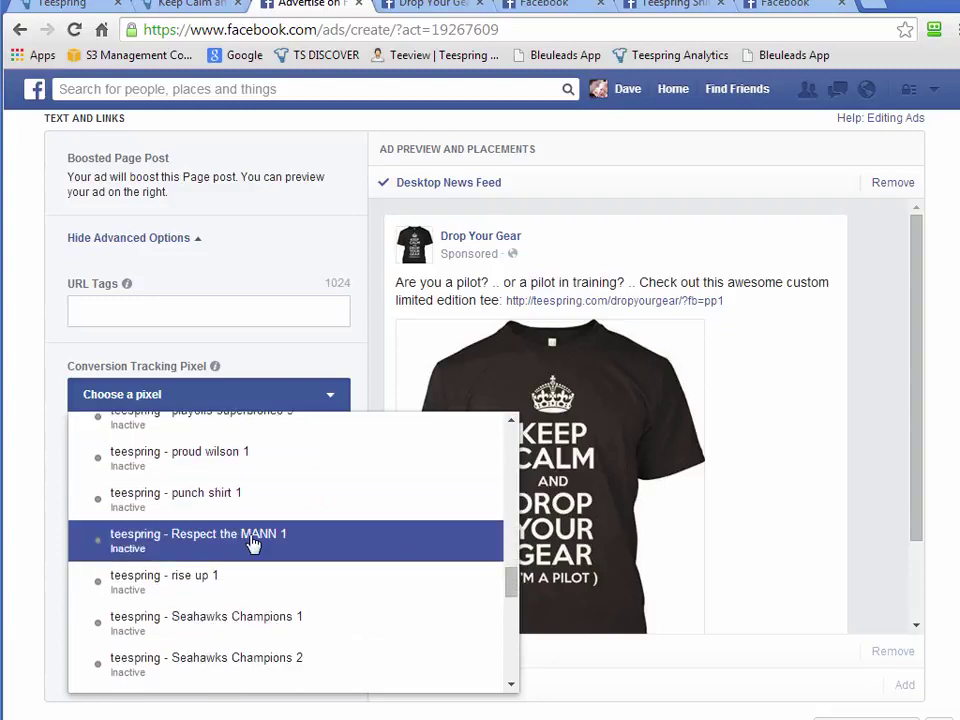
{"action": "scroll", "coordinate": [253, 543], "scroll_direction": "down", "scroll_amount": 8}
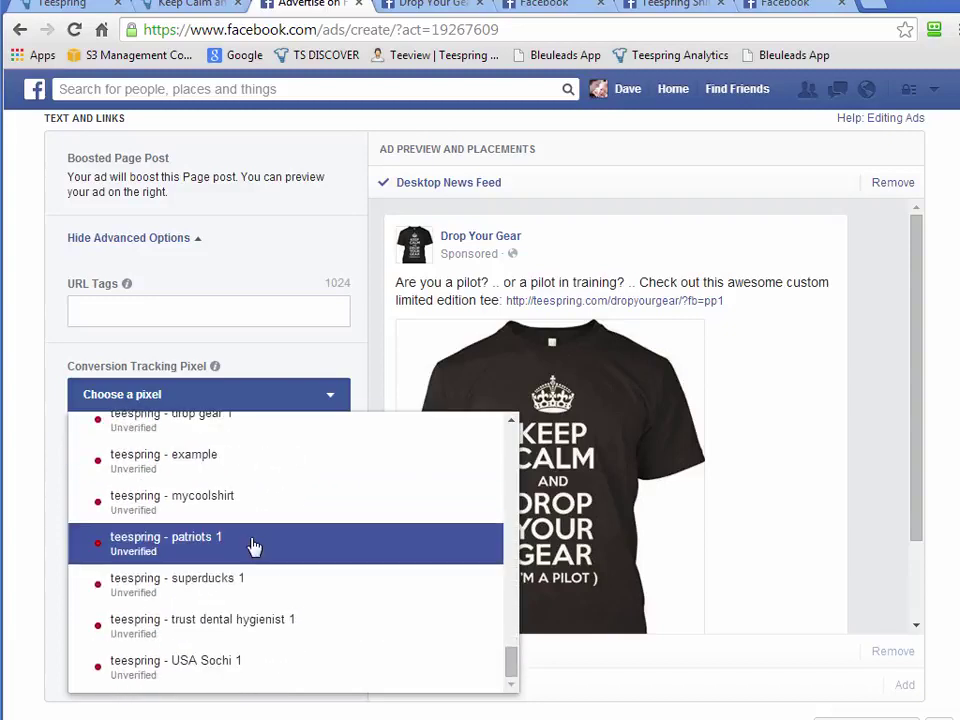
{"action": "scroll", "coordinate": [253, 543], "scroll_direction": "up", "scroll_amount": 2}
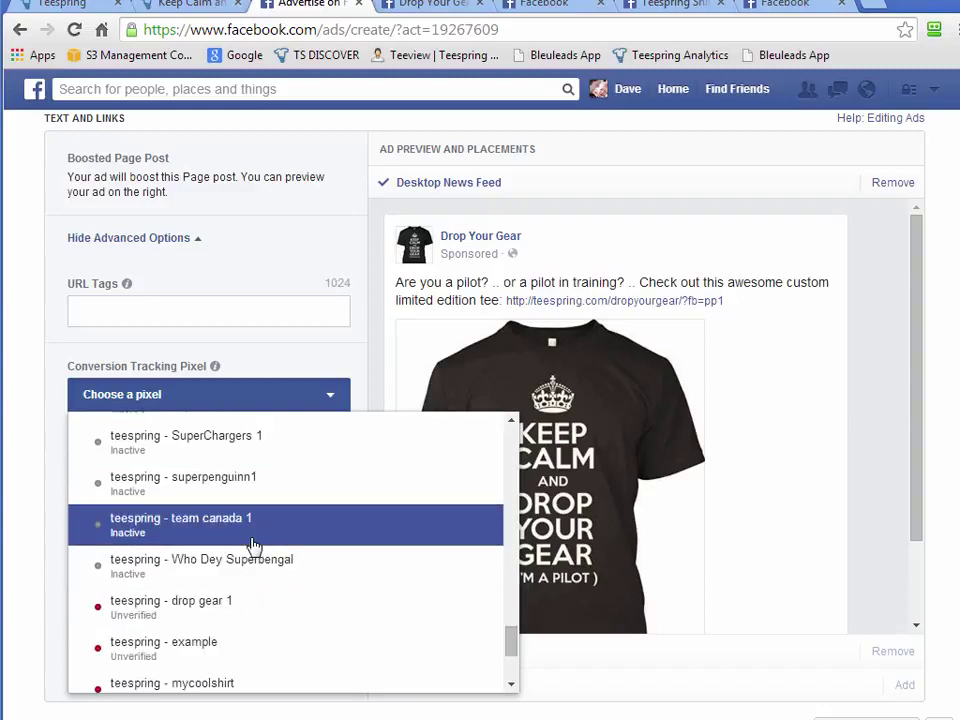
{"action": "left_click", "coordinate": [203, 608]}
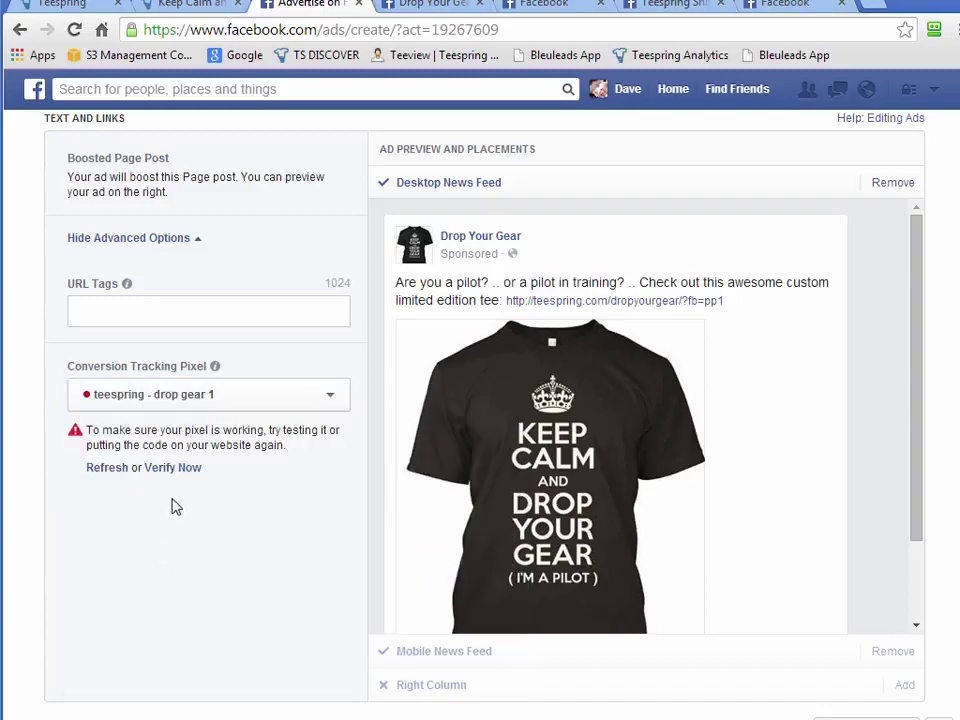
{"action": "left_click", "coordinate": [165, 467]}
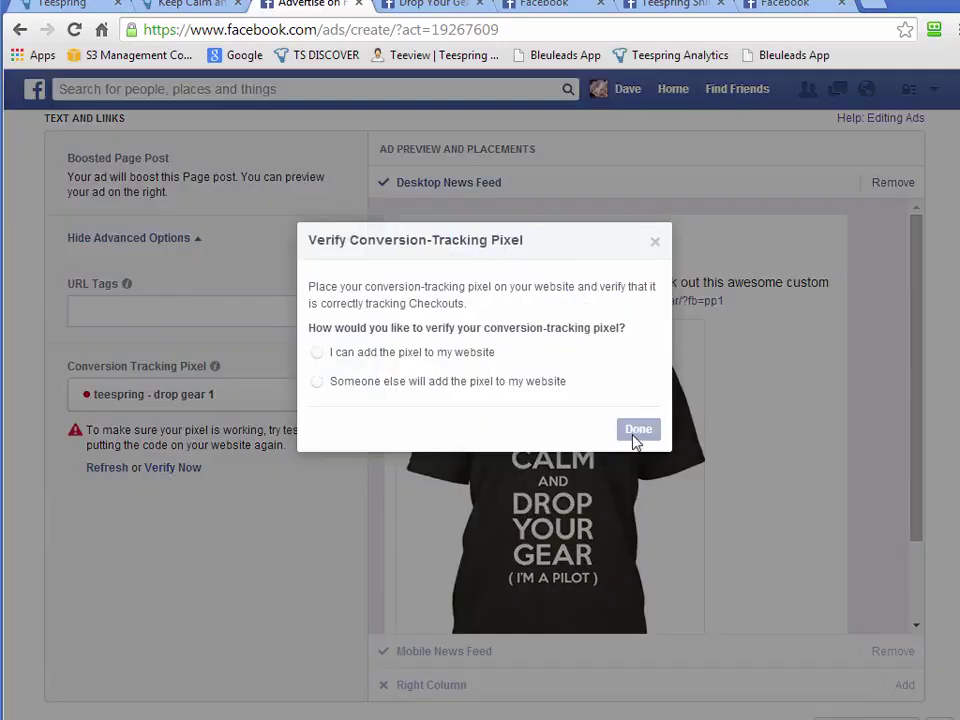
{"action": "left_click", "coordinate": [656, 243]}
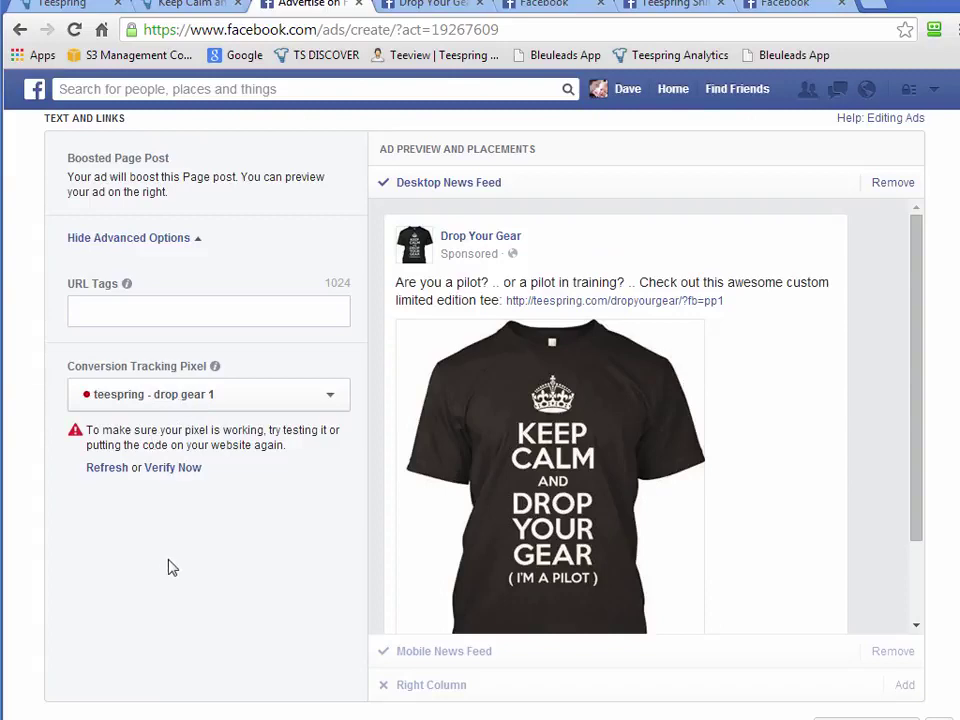
- Add United States to the audience locations alongside Canada
{"action": "scroll", "coordinate": [655, 428], "scroll_direction": "down", "scroll_amount": 1}
{"action": "scroll", "coordinate": [957, 595], "scroll_direction": "down", "scroll_amount": 4}
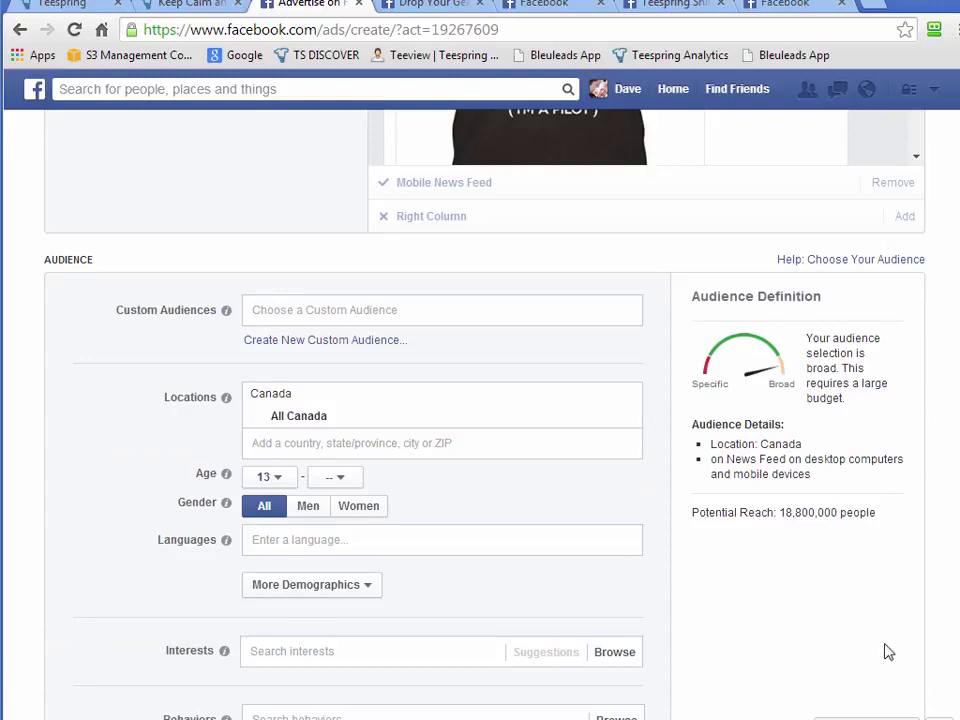
{"action": "scroll", "coordinate": [880, 630], "scroll_direction": "down", "scroll_amount": 1}
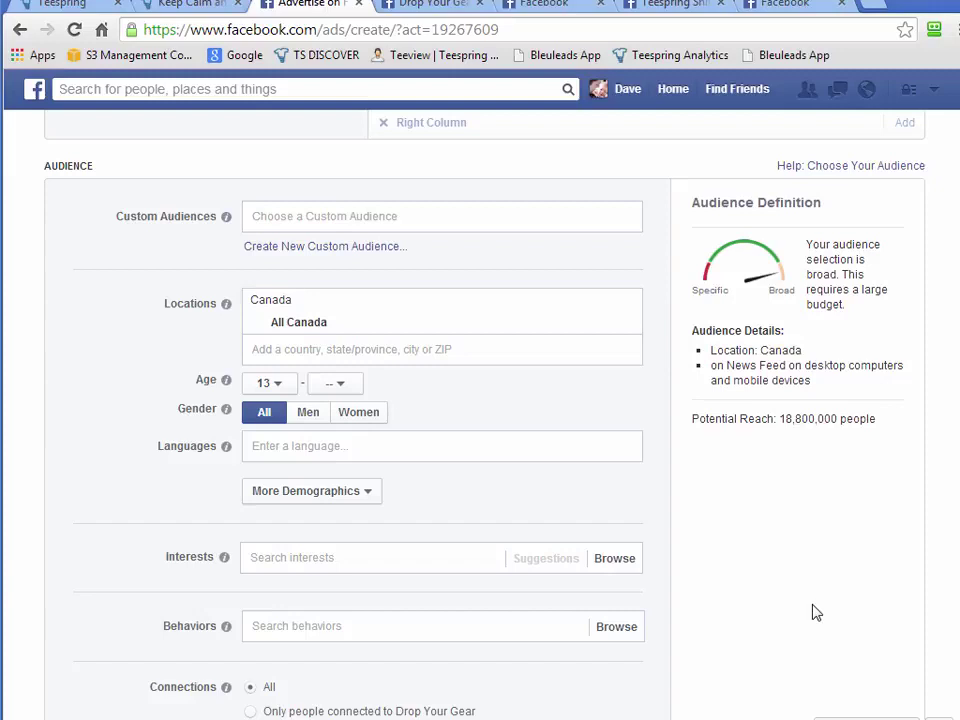
{"action": "scroll", "coordinate": [835, 570], "scroll_direction": "down", "scroll_amount": 1}
{"action": "scroll", "coordinate": [835, 570], "scroll_direction": "up", "scroll_amount": 1}
{"action": "left_click", "coordinate": [465, 349]}
{"action": "type", "text": "unit"}
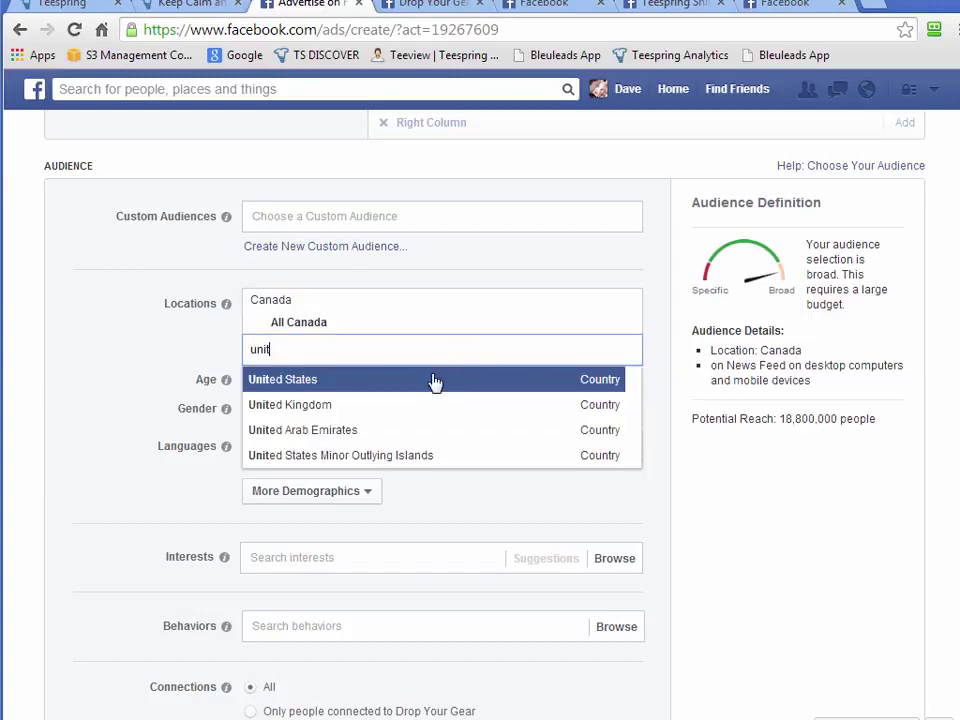
{"action": "left_click", "coordinate": [435, 380]}
- Set the audience age range to 18 through 64
{"action": "scroll", "coordinate": [505, 427], "scroll_direction": "down", "scroll_amount": 1}
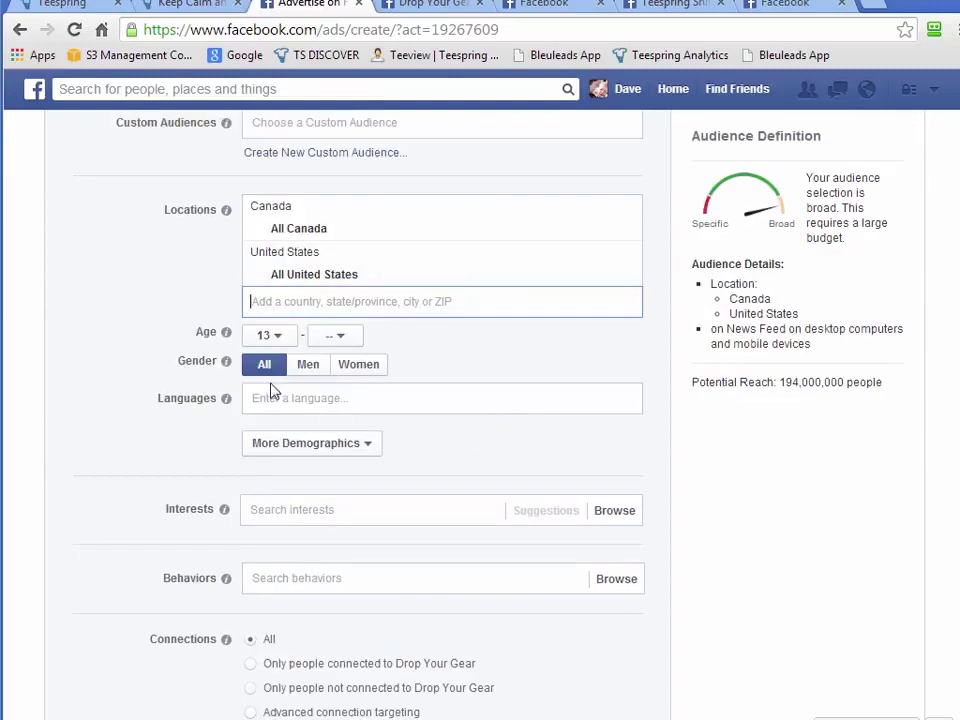
{"action": "left_click", "coordinate": [284, 340]}
{"action": "left_click", "coordinate": [274, 477]}
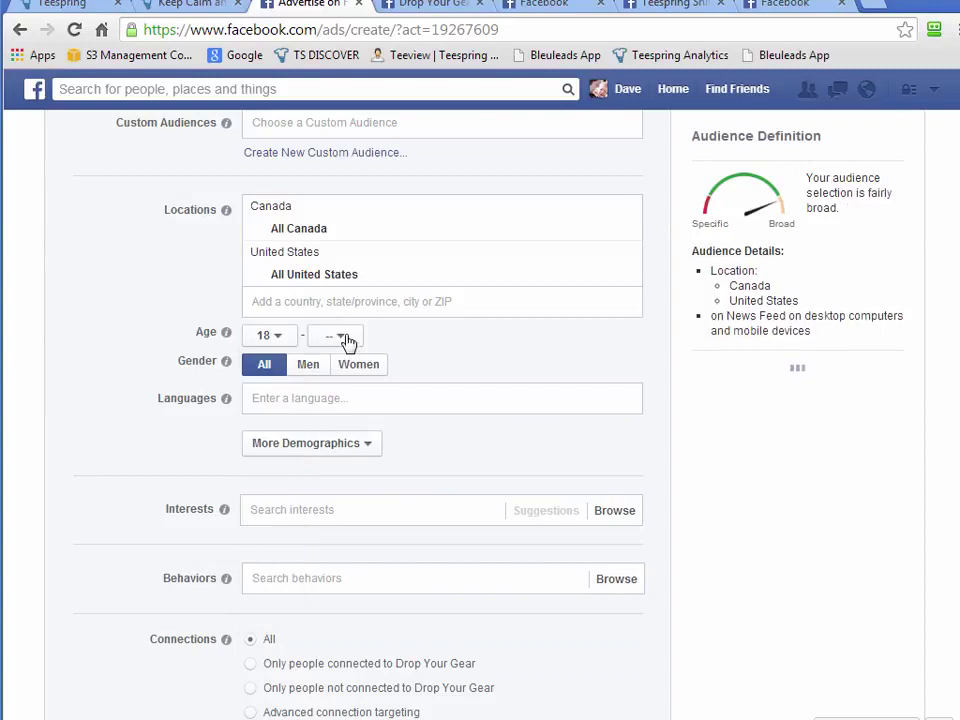
{"action": "left_click", "coordinate": [340, 337]}
{"action": "scroll", "coordinate": [343, 515], "scroll_direction": "down", "scroll_amount": 8}
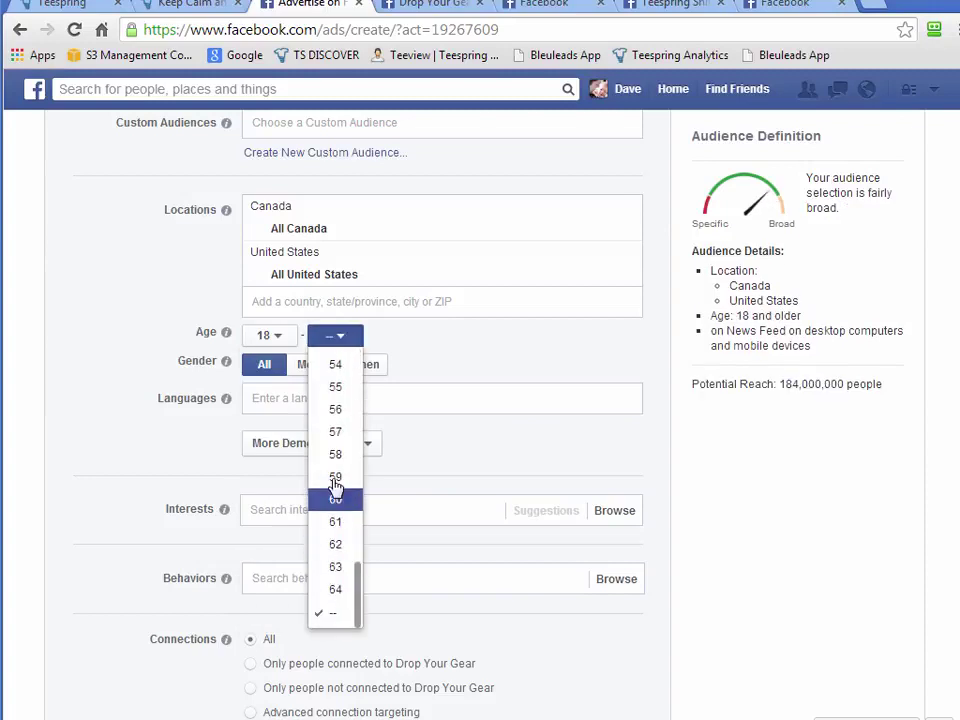
{"action": "left_click", "coordinate": [337, 590]}
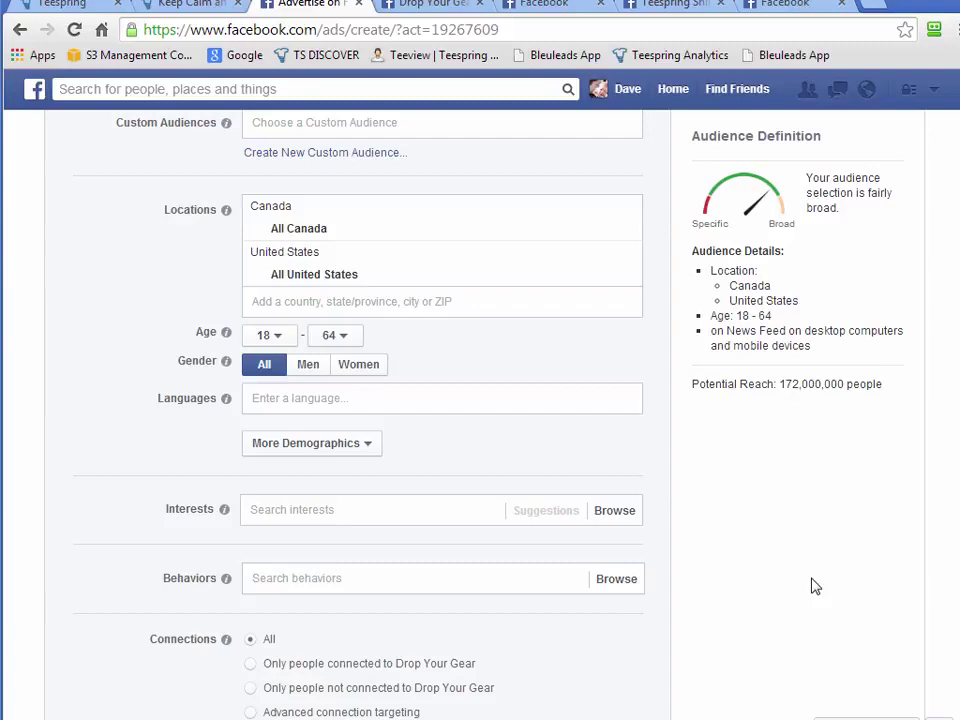
- After checking the Drop Your Gear page, add More Demographics > Work > Job Titles targeting
{"action": "left_click", "coordinate": [440, 5]}
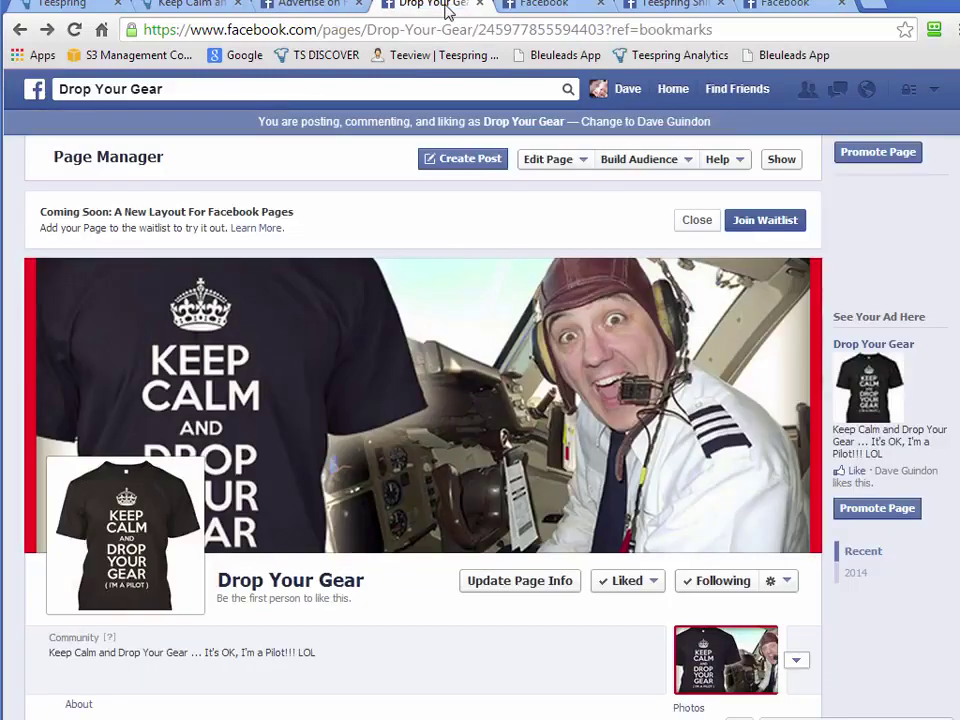
{"action": "scroll", "coordinate": [420, 520], "scroll_direction": "down", "scroll_amount": 3}
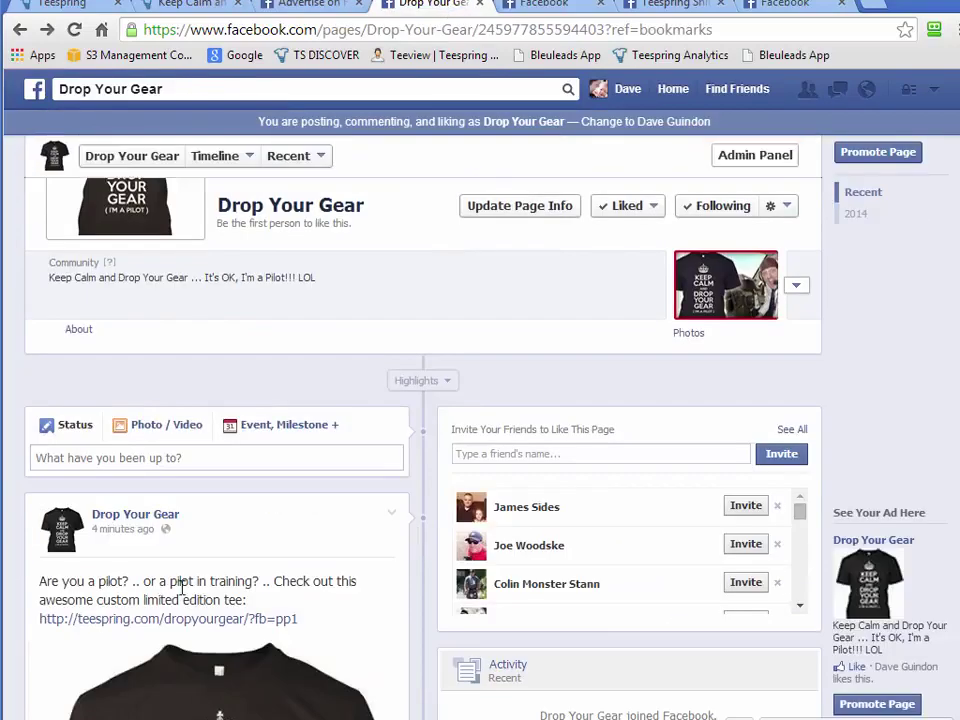
{"action": "left_click", "coordinate": [320, 6]}
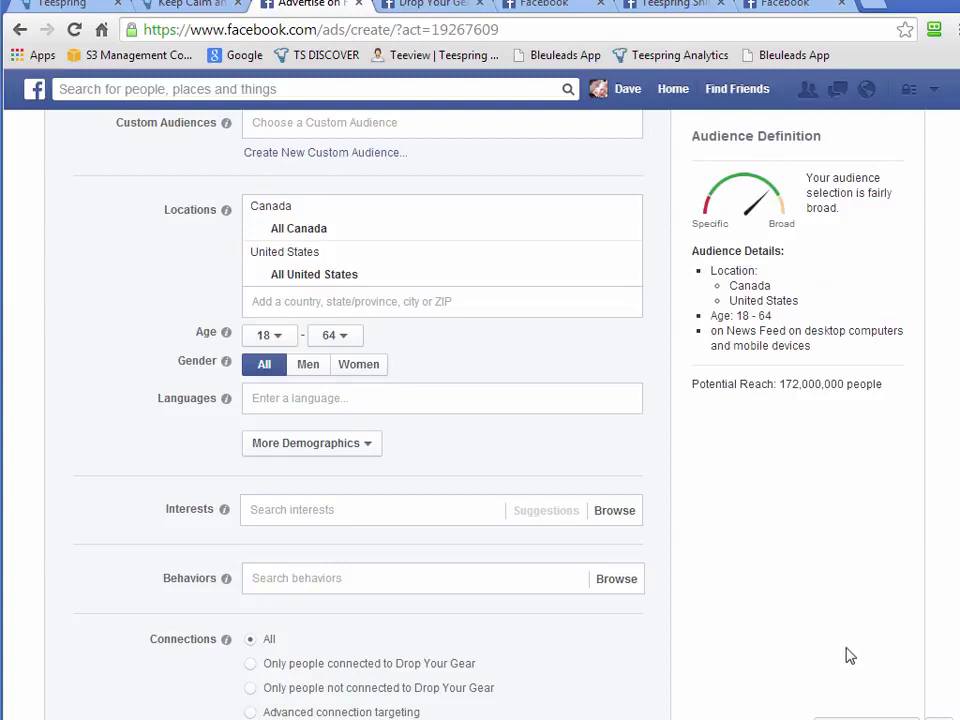
{"action": "left_click", "coordinate": [337, 449]}
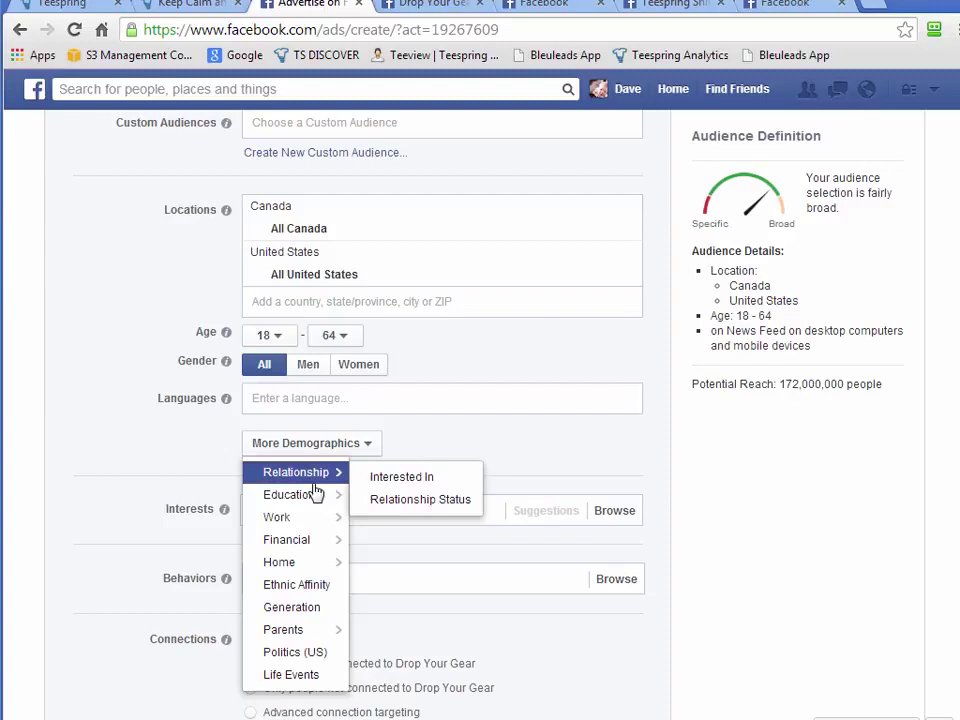
{"action": "mouse_move", "coordinate": [318, 522]}
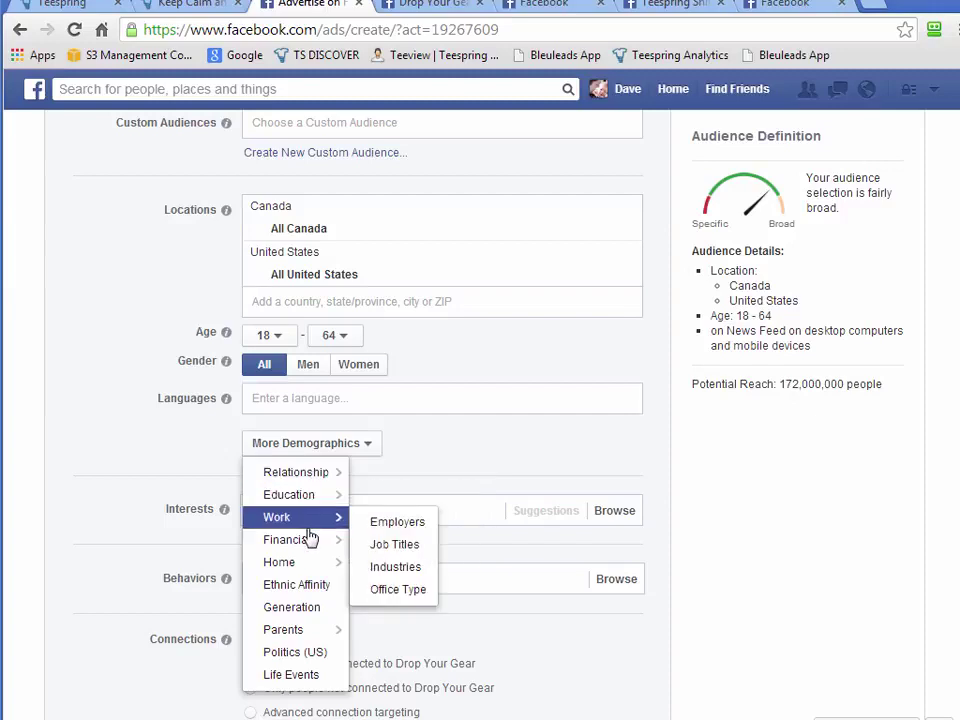
{"action": "left_click", "coordinate": [410, 548]}
{"action": "scroll", "coordinate": [836, 491], "scroll_direction": "down", "scroll_amount": 2}
{"action": "left_click", "coordinate": [328, 268]}
- Add Pilot and Fighter Pilot as targeted job titles
{"action": "type", "text": "pl"}
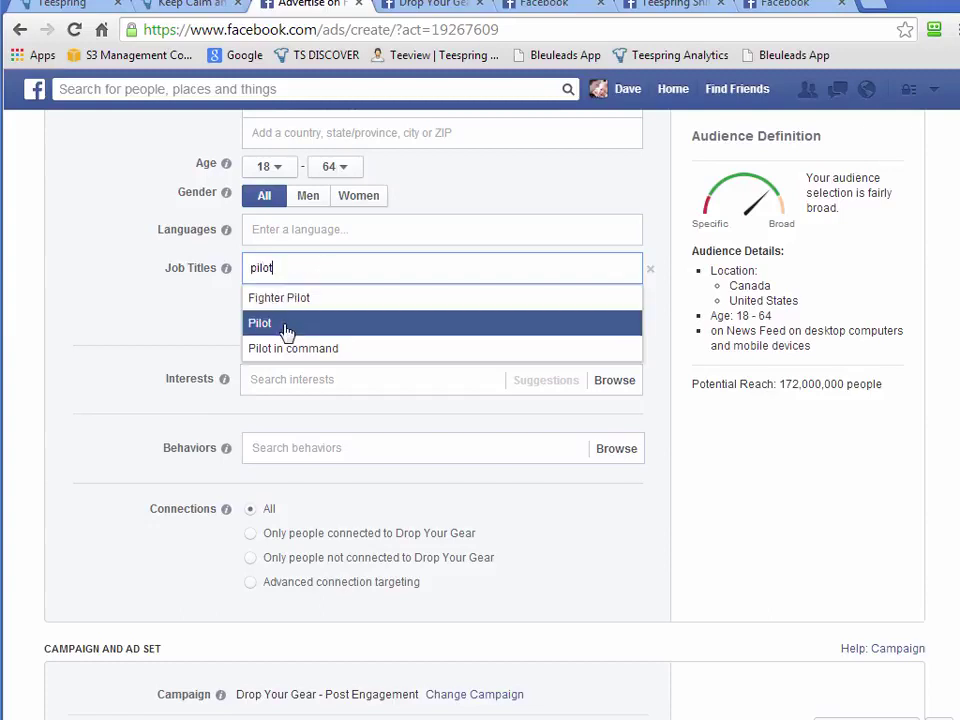
{"action": "left_click", "coordinate": [286, 325]}
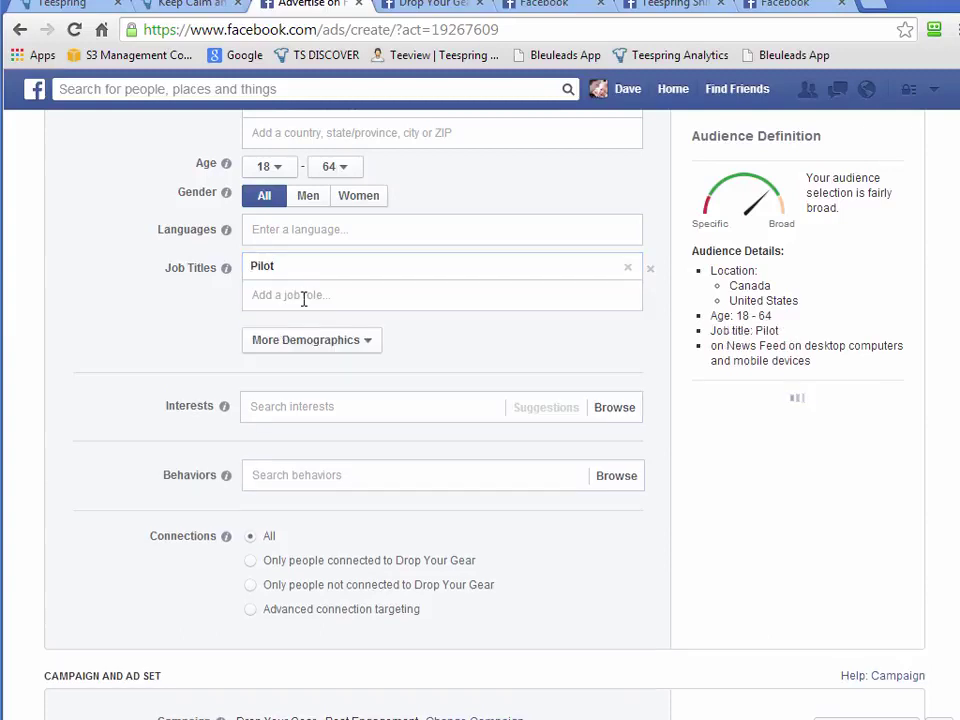
{"action": "left_click", "coordinate": [303, 298]}
{"action": "type", "text": "pit"}
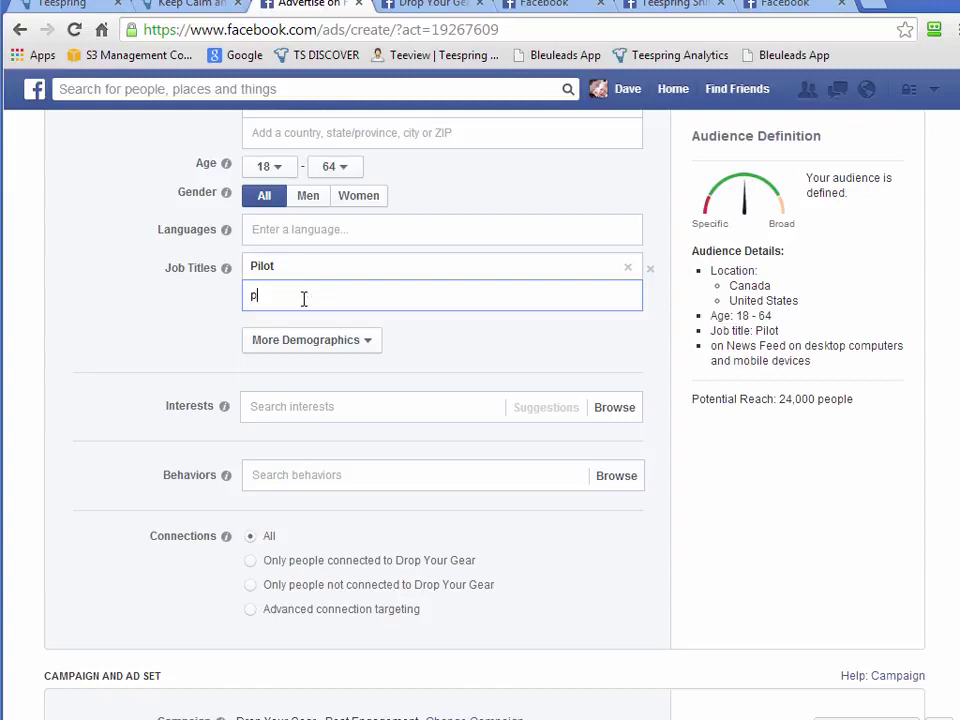
{"action": "key", "text": "BackSpace"}
{"action": "type", "text": "lot"}
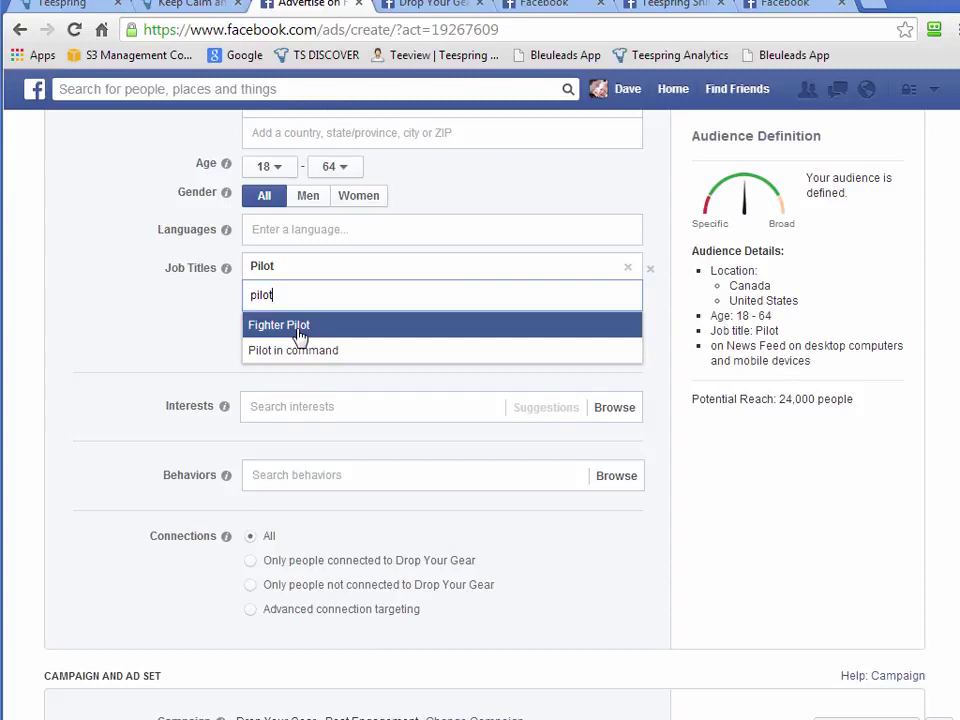
{"action": "left_click", "coordinate": [300, 328]}
- Add Pilot in command and First officer (aeronautics) as targeted job titles
{"action": "left_click", "coordinate": [307, 325]}
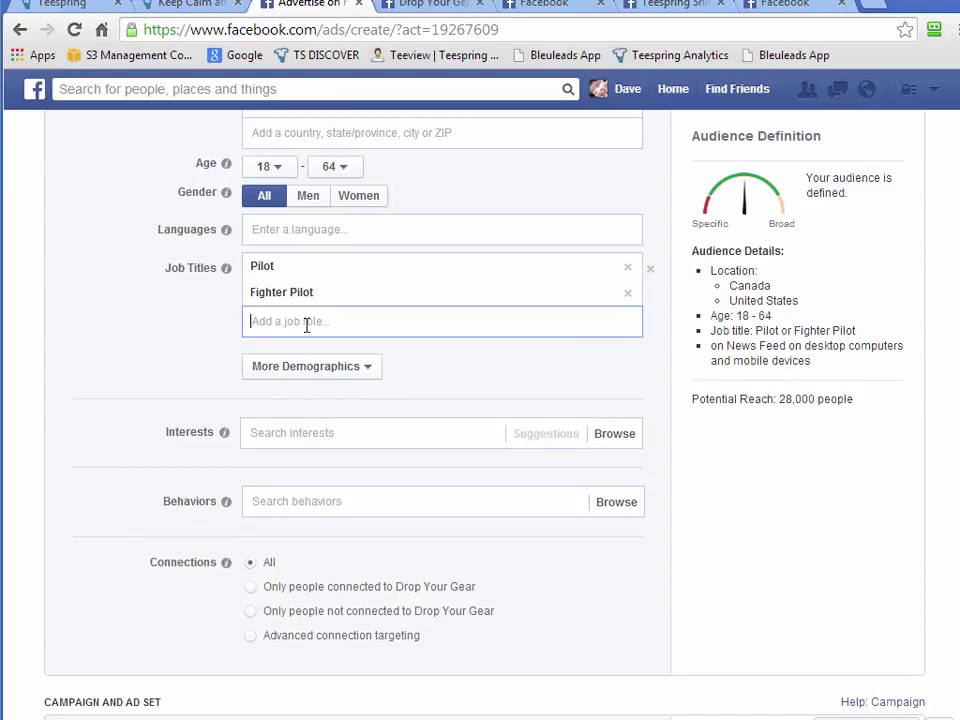
{"action": "type", "text": "pilot"}
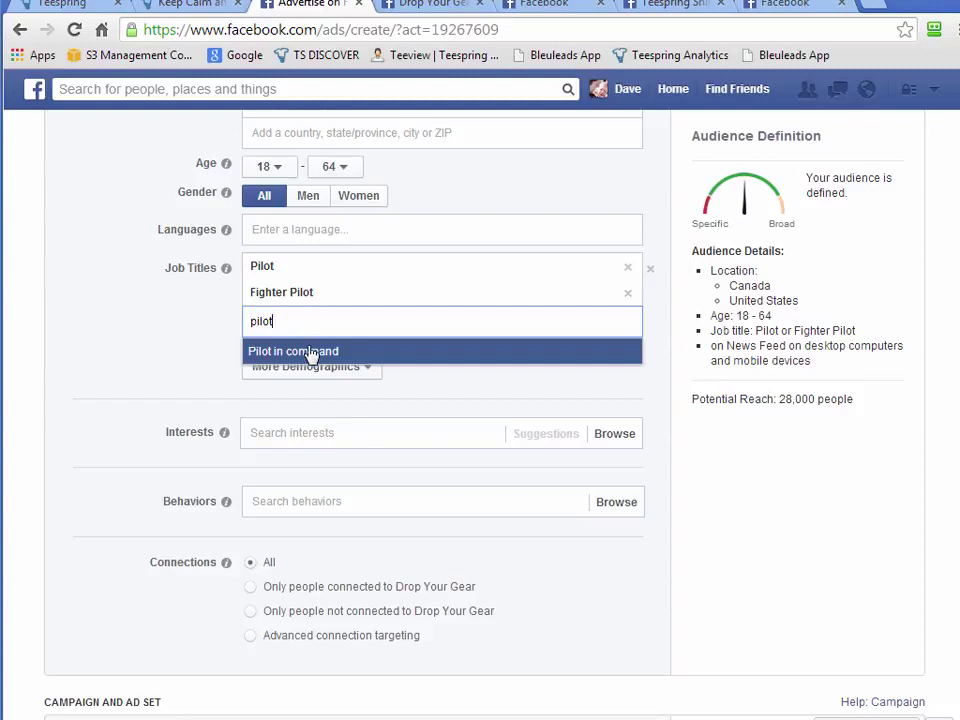
{"action": "left_click", "coordinate": [306, 350]}
{"action": "left_click", "coordinate": [307, 348]}
{"action": "type", "text": "first"}
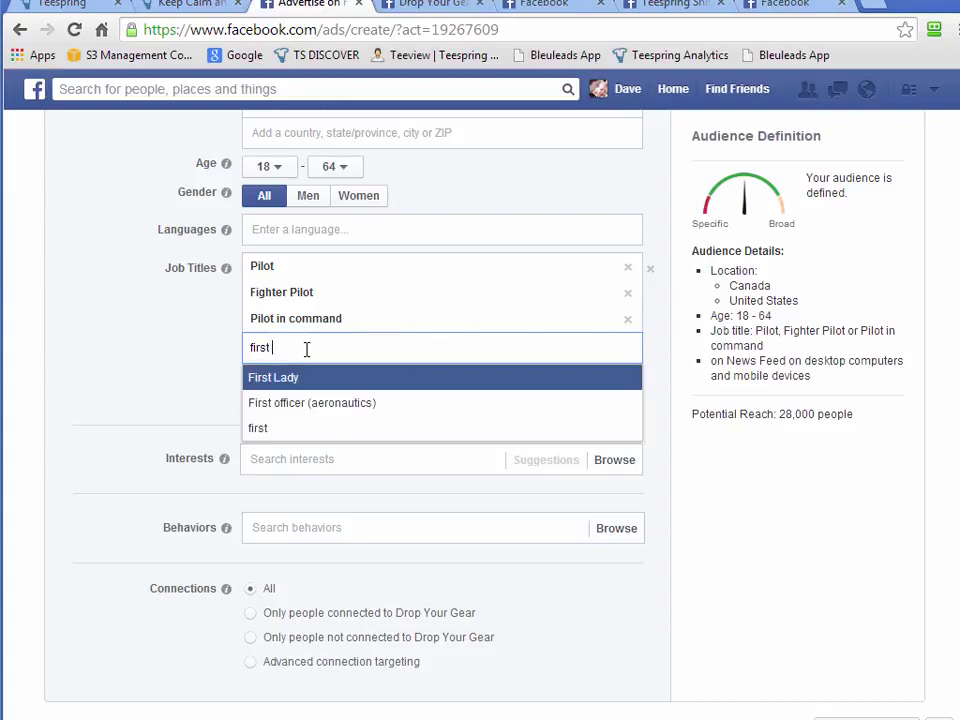
{"action": "left_click", "coordinate": [315, 403]}
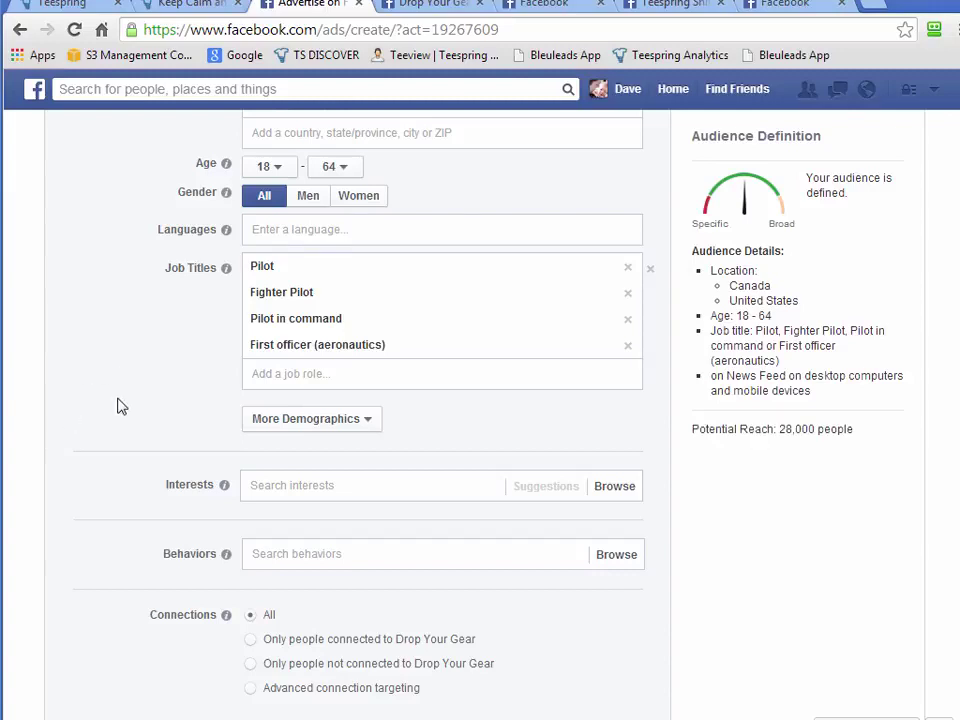
{"action": "scroll", "coordinate": [118, 401], "scroll_direction": "up", "scroll_amount": 2}
{"action": "left_click", "coordinate": [441, 318]}
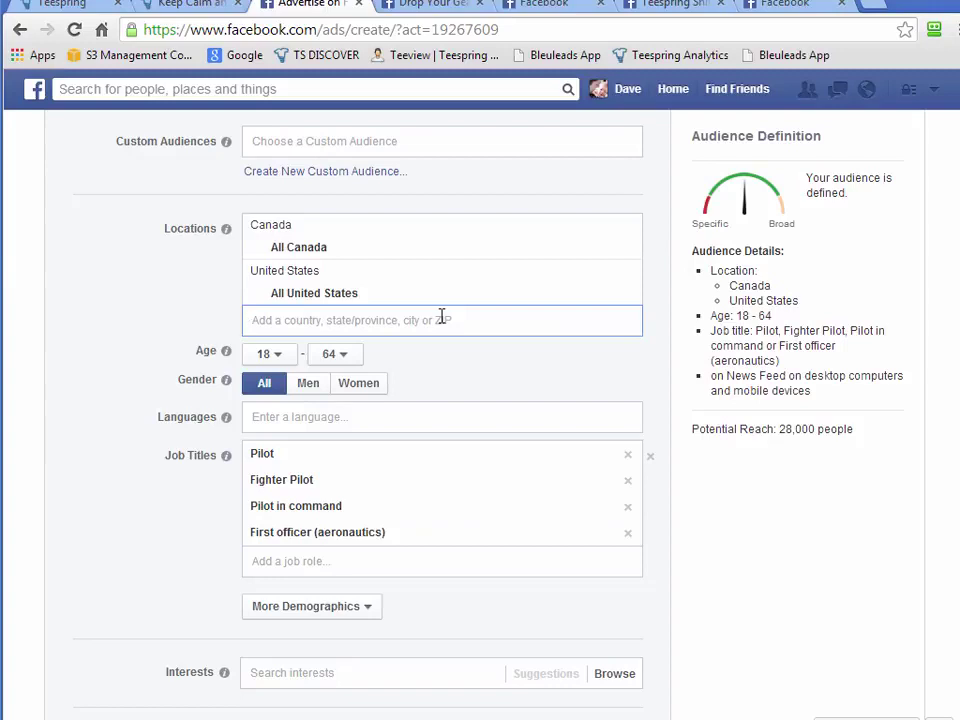
{"action": "type", "text": "unit"}
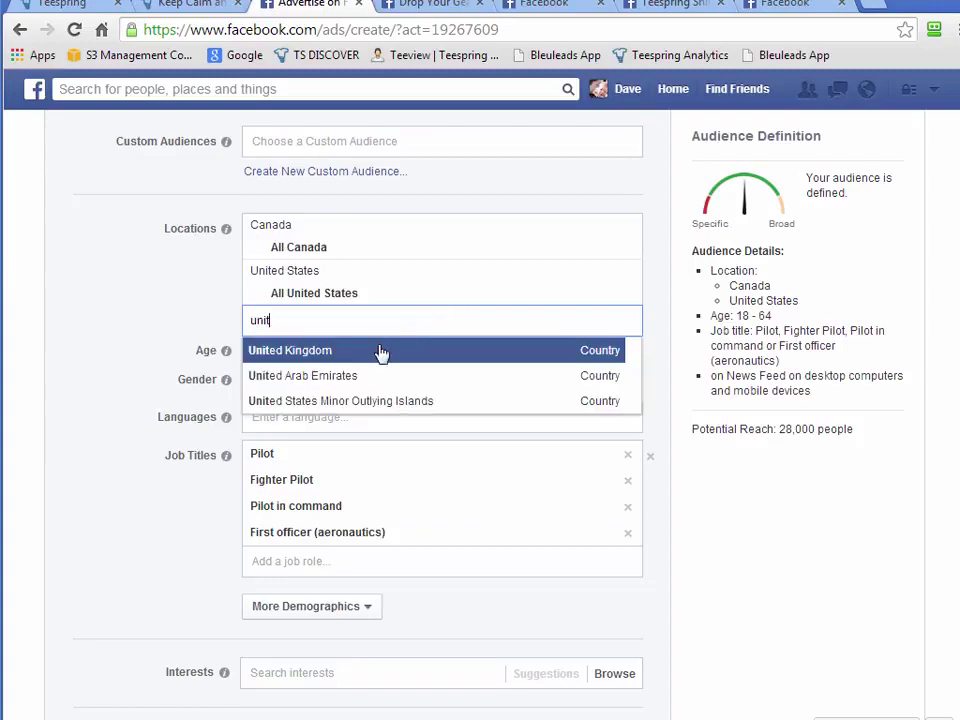
{"action": "left_click_drag", "start_coordinate": [250, 319], "coordinate": [326, 318]}
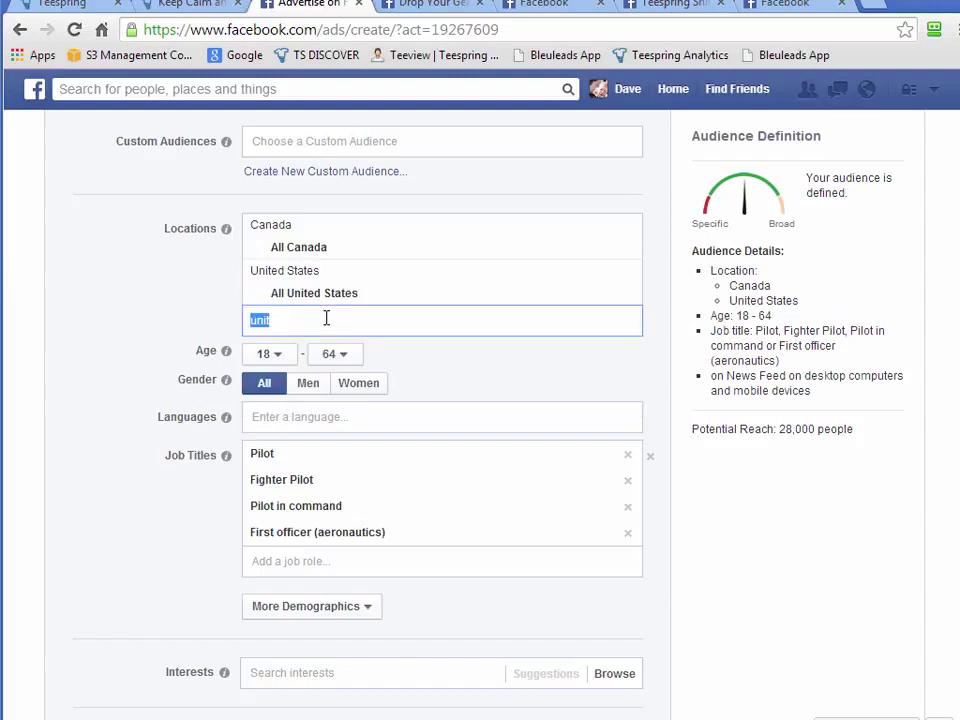
{"action": "key", "text": "BackSpace"}
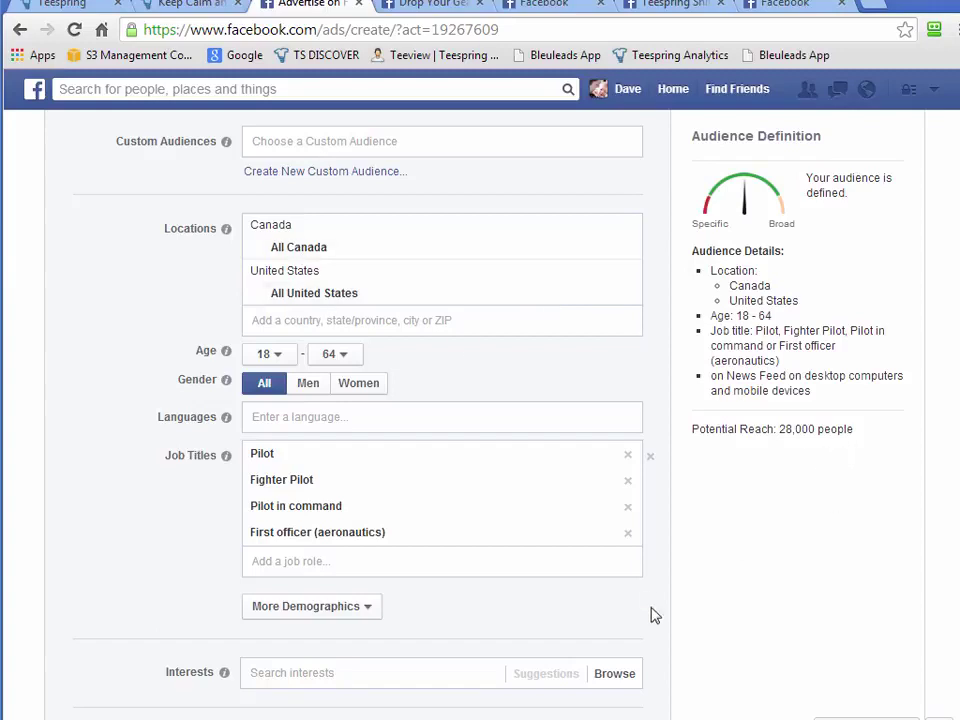
{"action": "scroll", "coordinate": [668, 625], "scroll_direction": "down", "scroll_amount": 2}
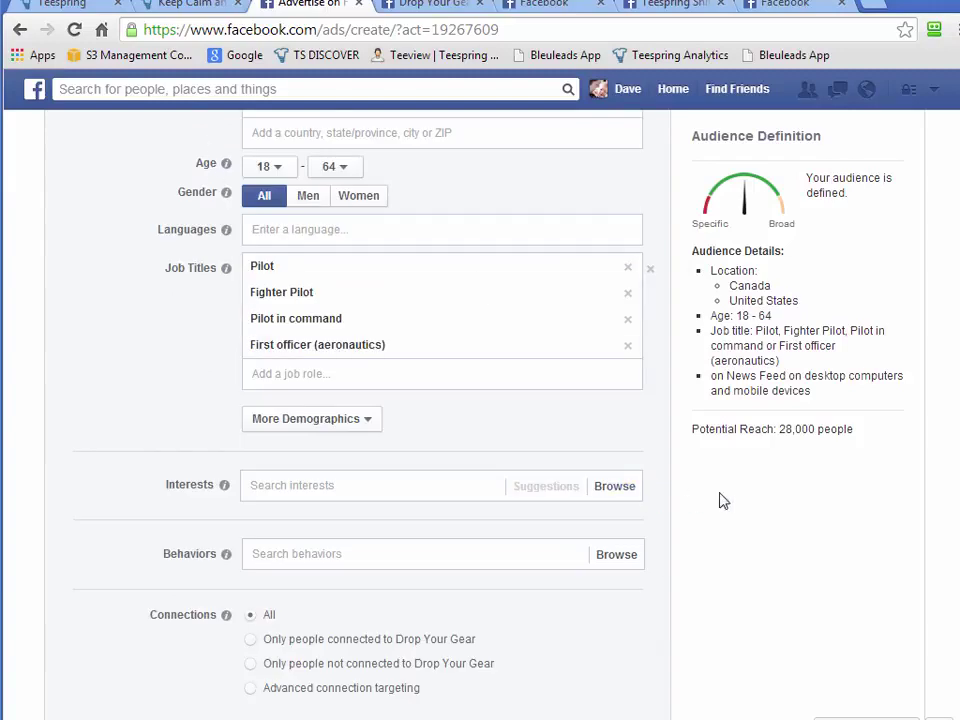
{"action": "scroll", "coordinate": [768, 661], "scroll_direction": "up", "scroll_amount": 2}
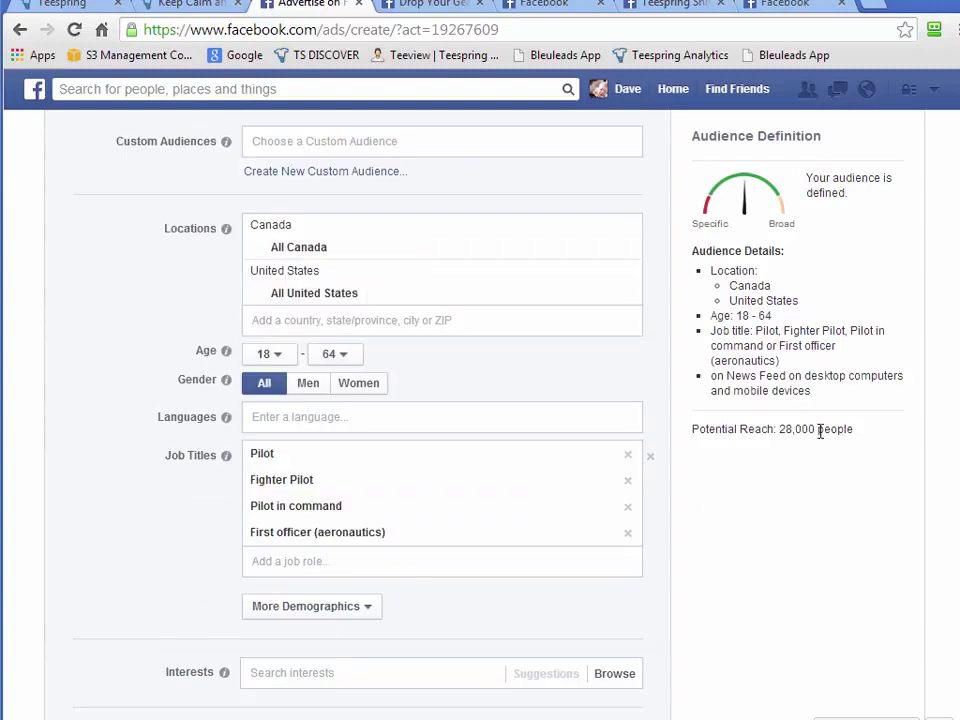
{"action": "left_click_drag", "start_coordinate": [815, 429], "coordinate": [785, 425]}
{"action": "left_click", "coordinate": [842, 482]}
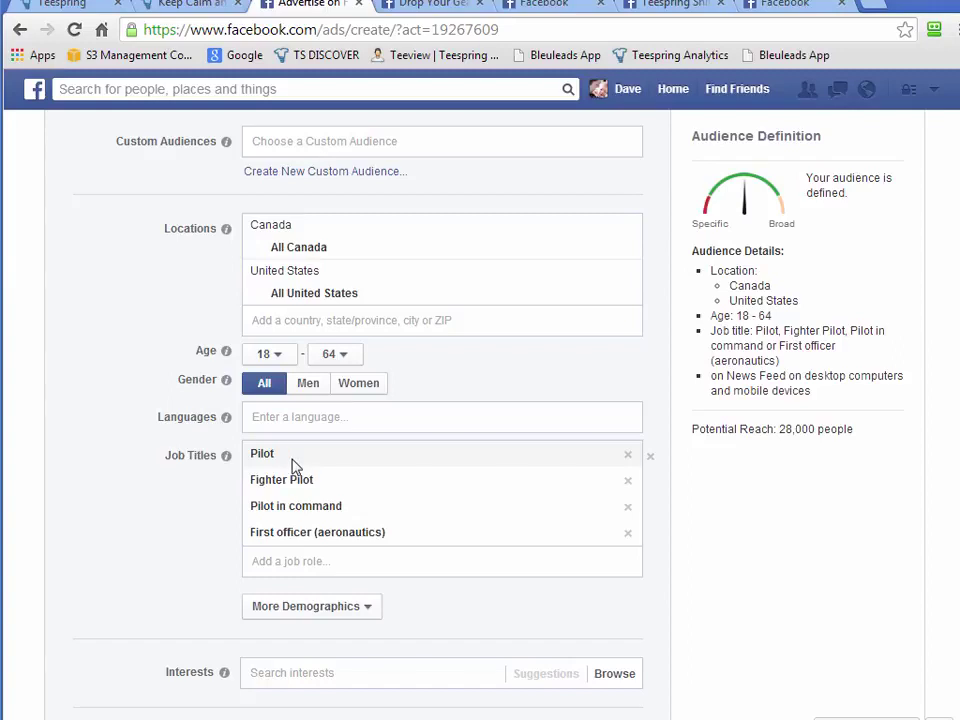
{"action": "scroll", "coordinate": [755, 625], "scroll_direction": "up", "scroll_amount": 2}
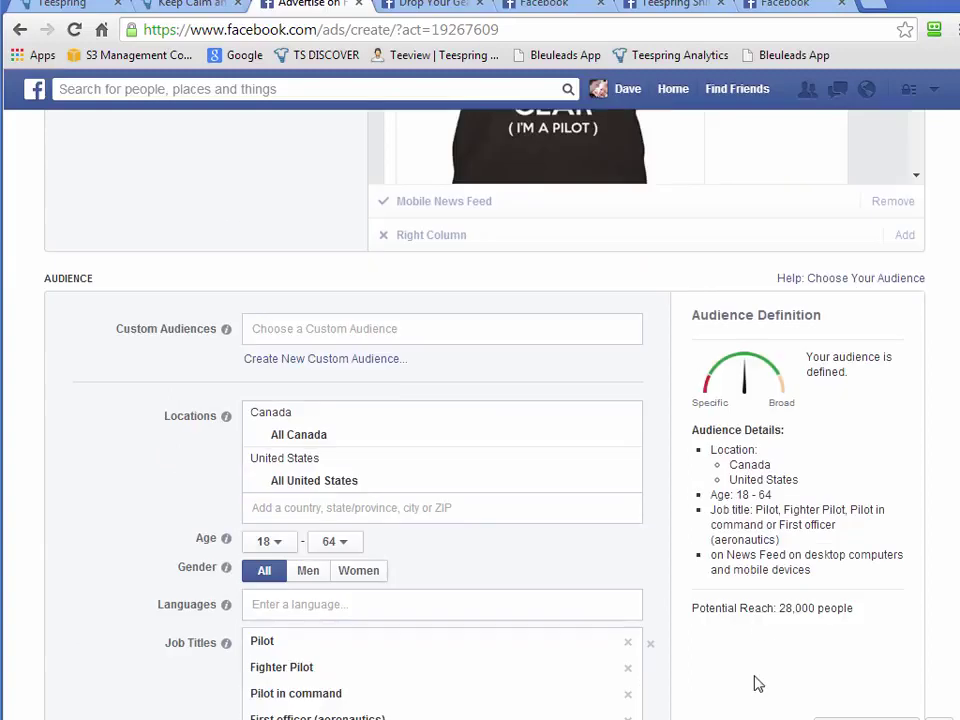
{"action": "scroll", "coordinate": [754, 686], "scroll_direction": "up", "scroll_amount": 6}
{"action": "scroll", "coordinate": [756, 680], "scroll_direction": "down", "scroll_amount": 7}
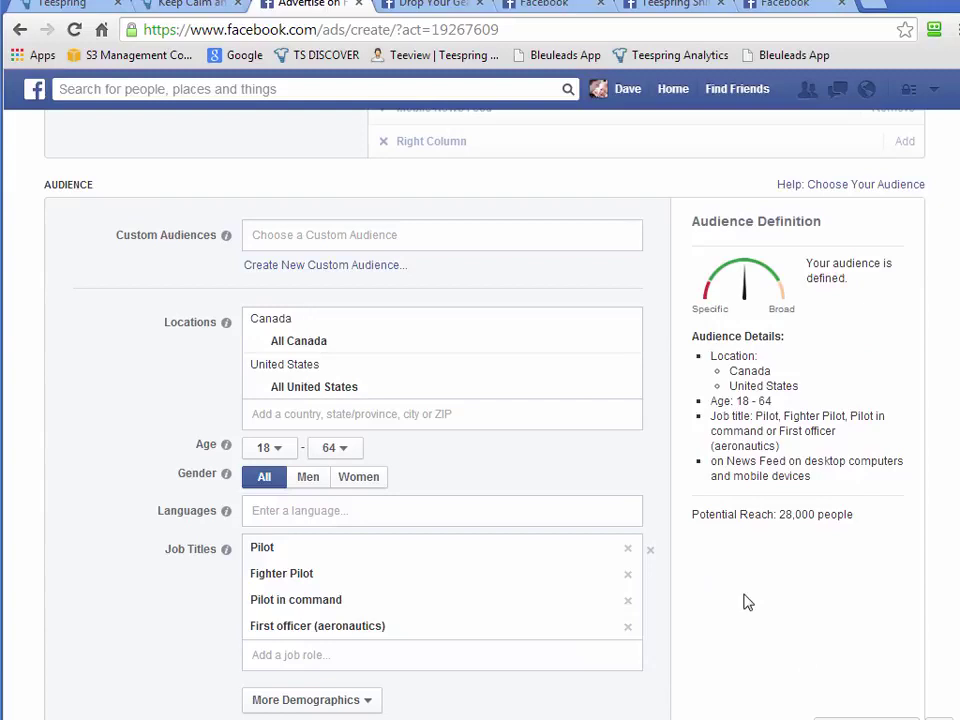
{"action": "scroll", "coordinate": [745, 601], "scroll_direction": "down", "scroll_amount": 7}
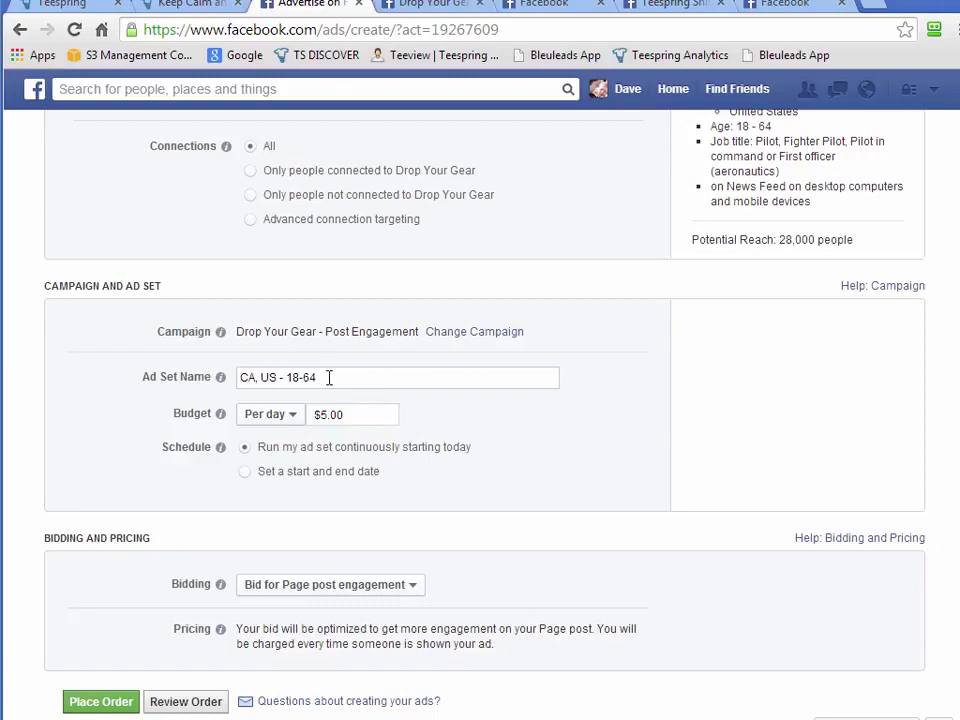
- Set the daily budget to $25.00 and keep 'Bid for Page post engagement'
{"action": "left_click", "coordinate": [329, 377]}
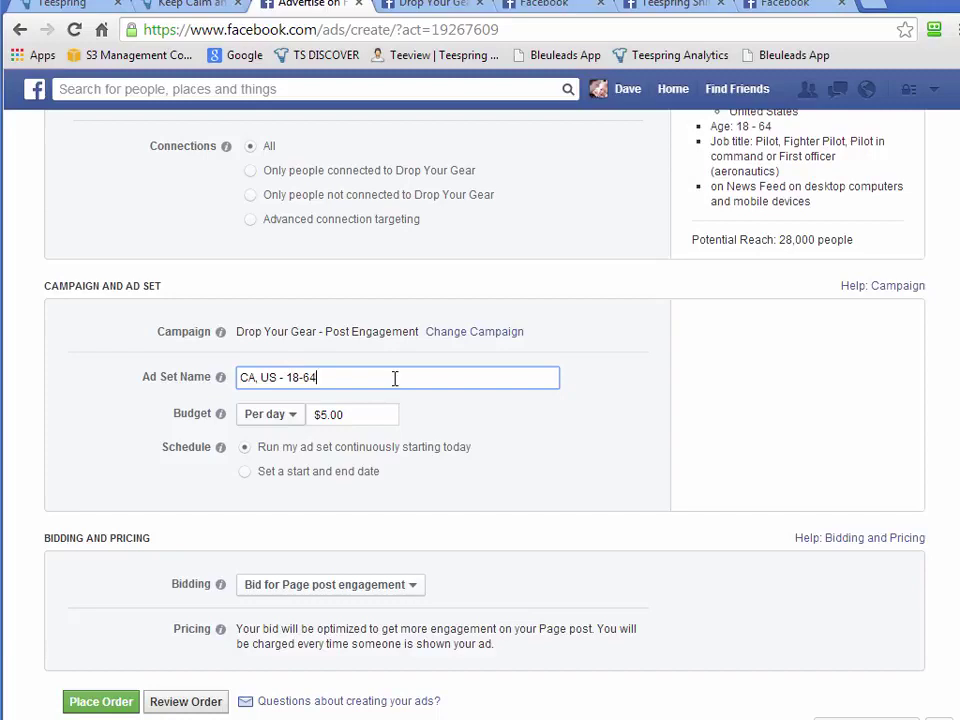
{"action": "left_click", "coordinate": [317, 414]}
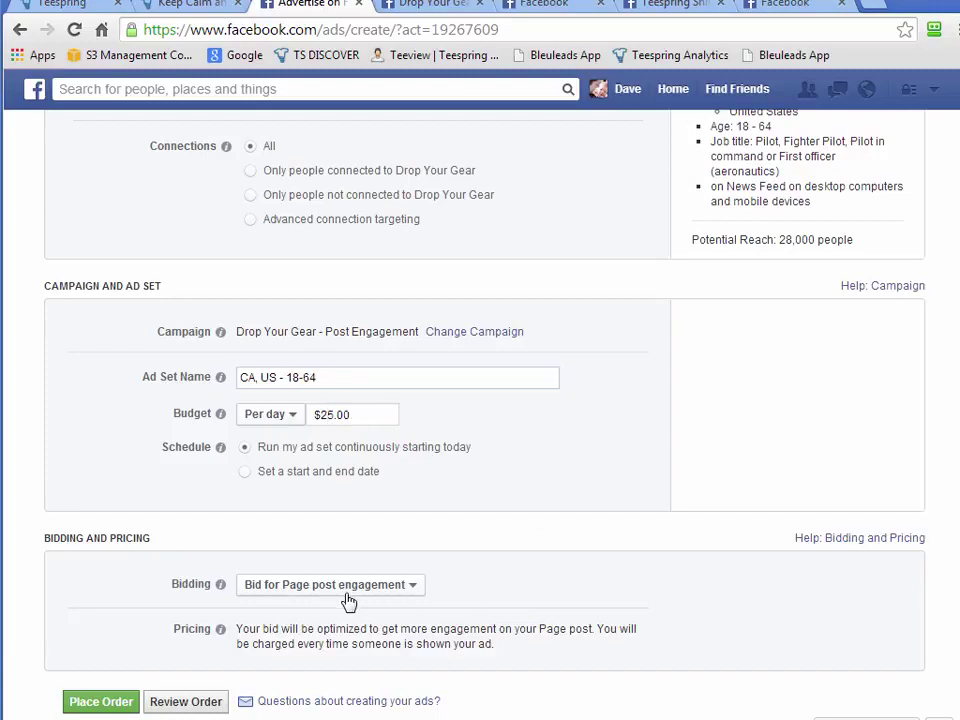
{"action": "scroll", "coordinate": [607, 612], "scroll_direction": "down", "scroll_amount": 1}
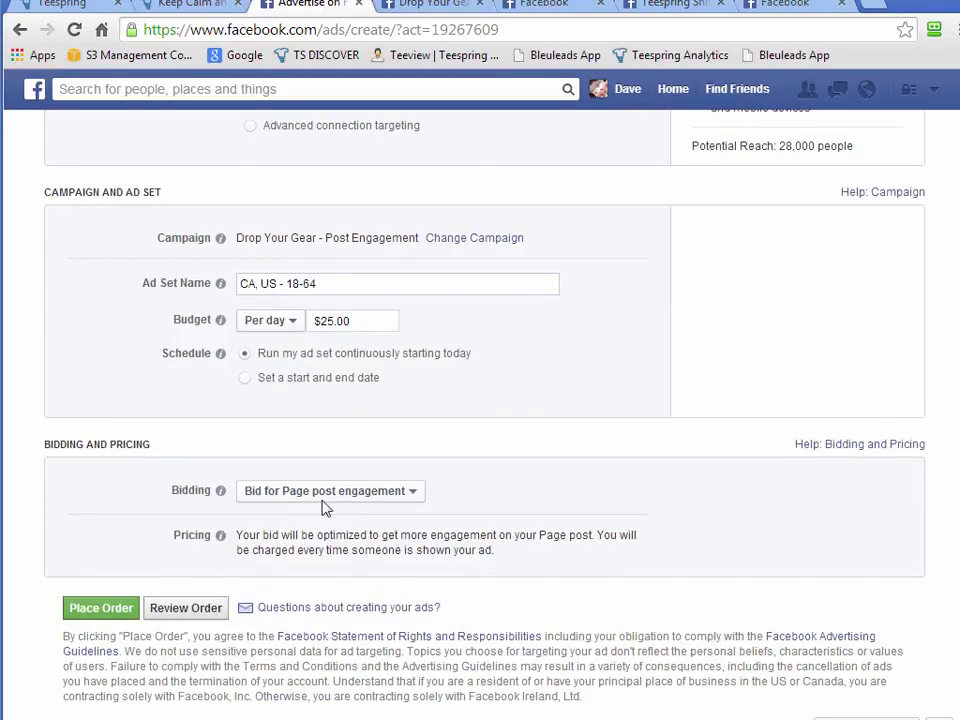
{"action": "left_click", "coordinate": [403, 495]}
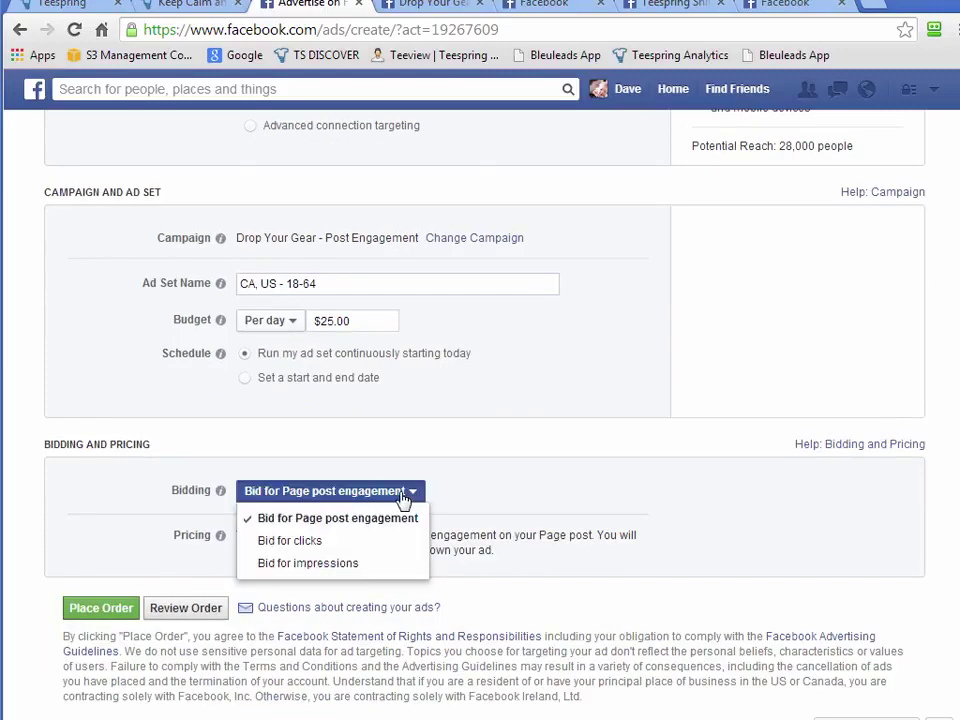
{"action": "left_click", "coordinate": [330, 518]}
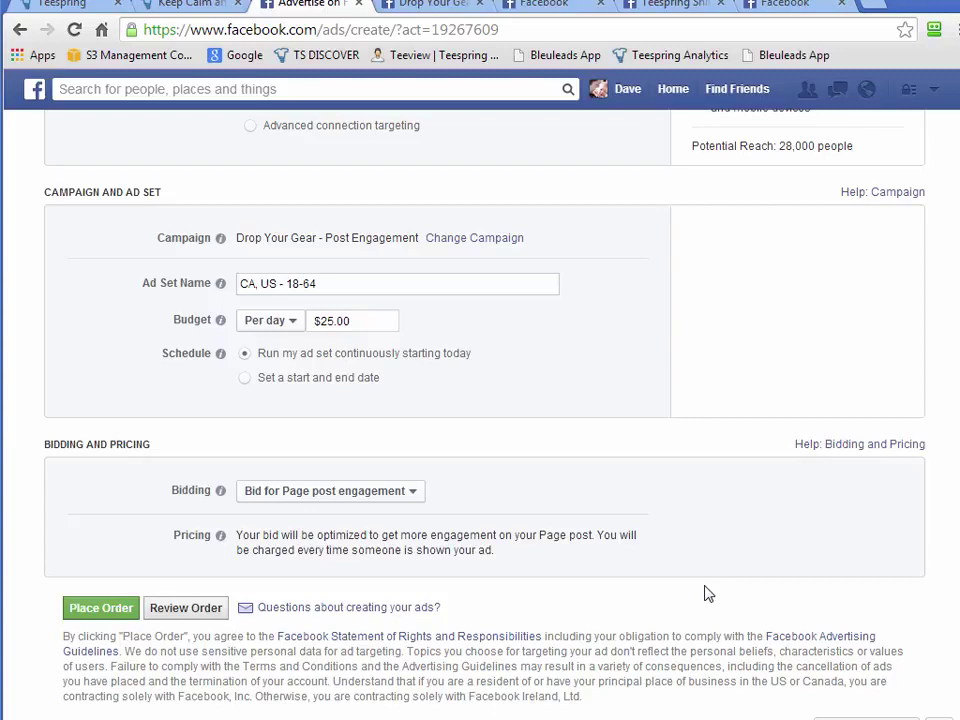
- Review the ad set settings and place the ad order
{"action": "scroll", "coordinate": [700, 560], "scroll_direction": "up", "scroll_amount": 3}
{"action": "scroll", "coordinate": [675, 580], "scroll_direction": "up", "scroll_amount": 8}
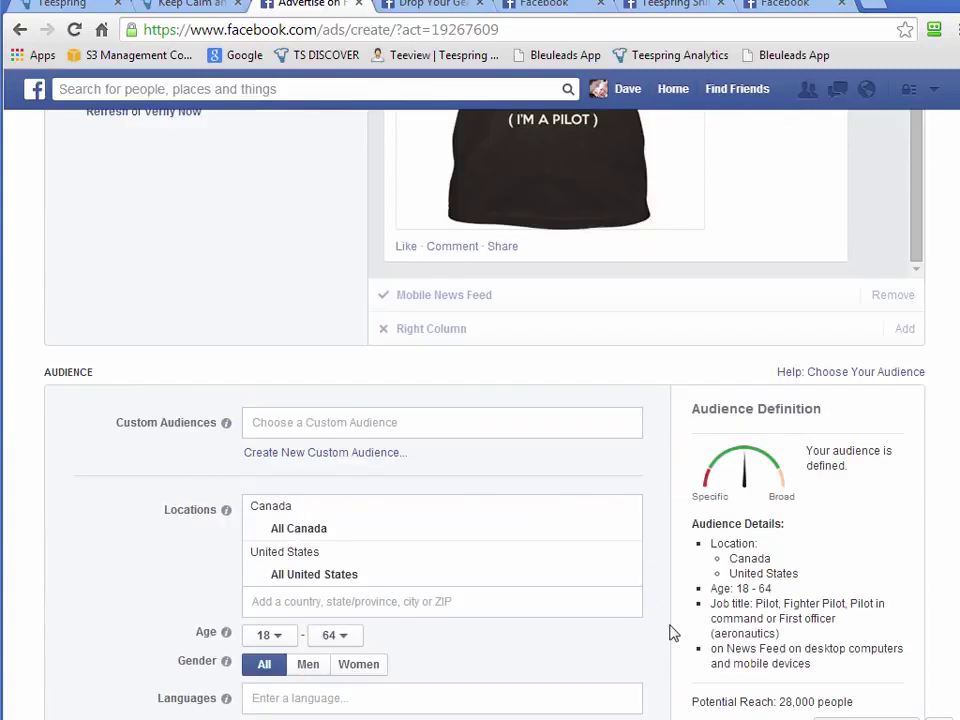
{"action": "scroll", "coordinate": [668, 650], "scroll_direction": "up", "scroll_amount": 4}
{"action": "scroll", "coordinate": [920, 555], "scroll_direction": "up", "scroll_amount": 3}
{"action": "scroll", "coordinate": [949, 540], "scroll_direction": "up", "scroll_amount": 1}
{"action": "scroll", "coordinate": [949, 540], "scroll_direction": "down", "scroll_amount": 12}
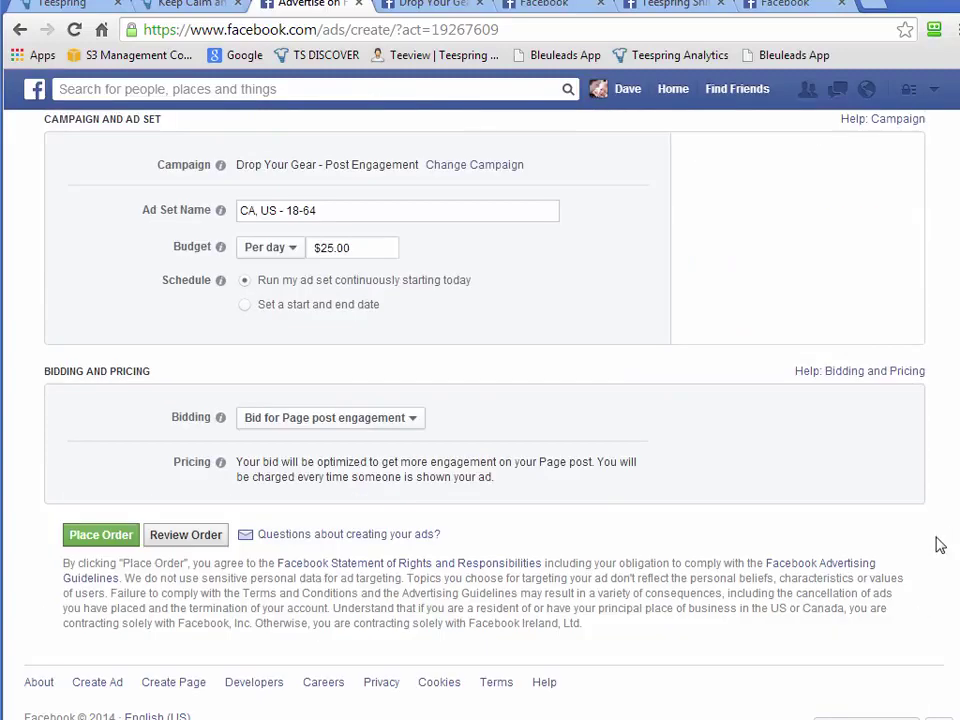
{"action": "left_click", "coordinate": [100, 536]}
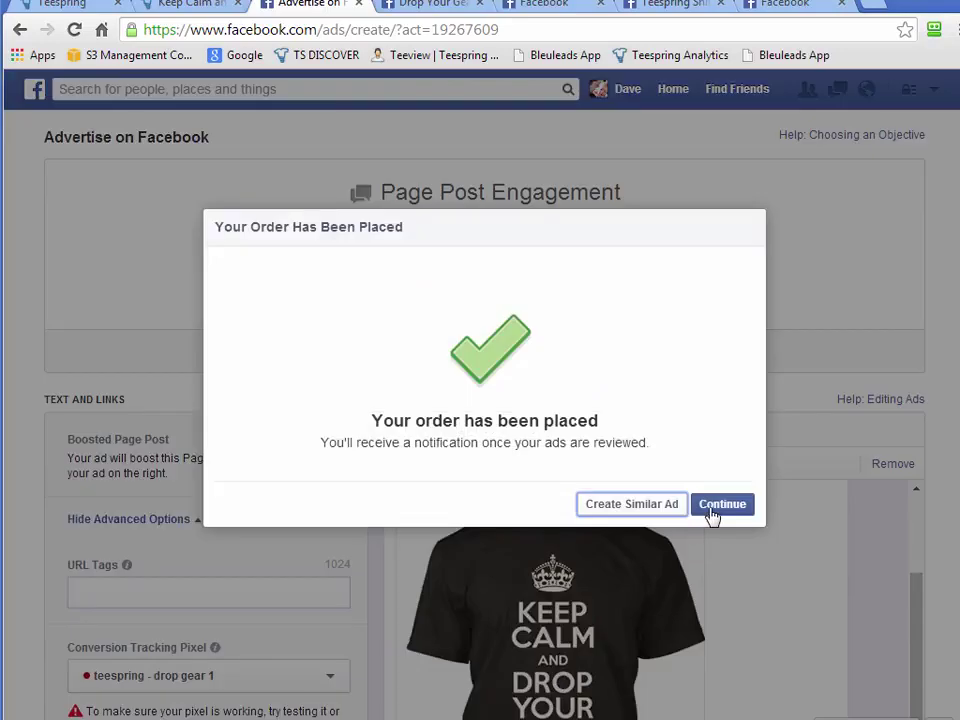
- Continue past the order confirmation and expand the In Review ad to show its preview
{"action": "left_click", "coordinate": [711, 508]}
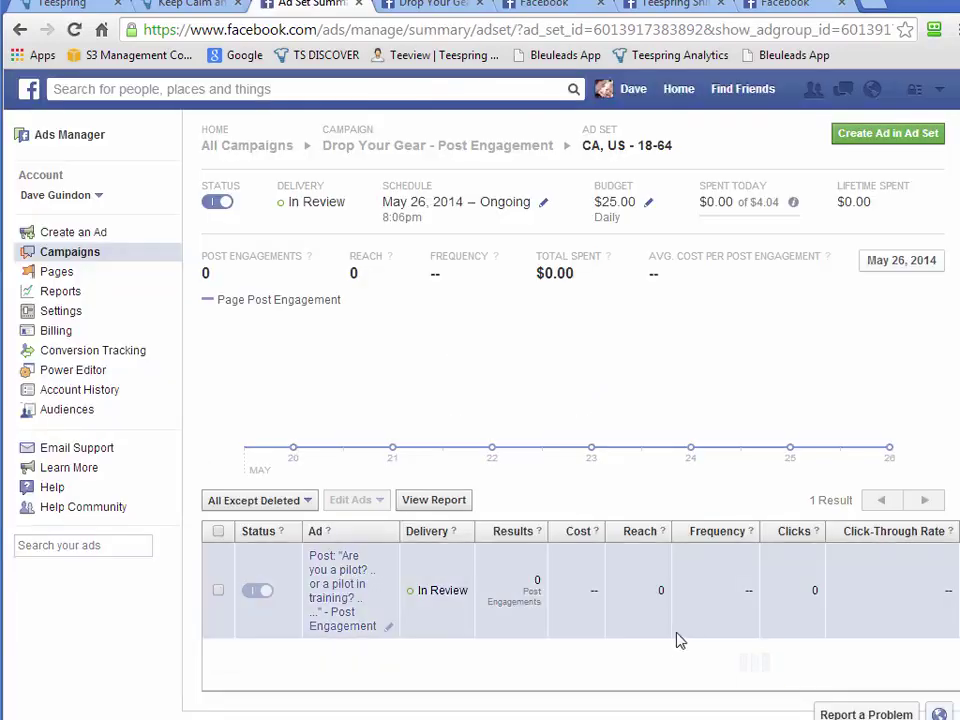
{"action": "left_click", "coordinate": [677, 634]}
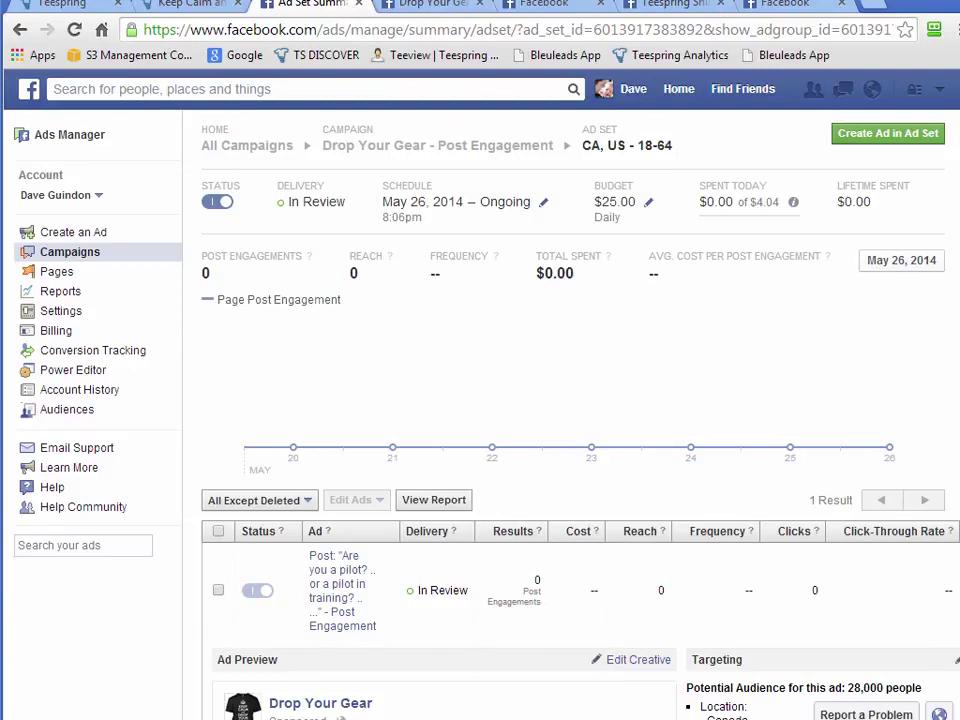
{"action": "key", "text": "super+Up"}
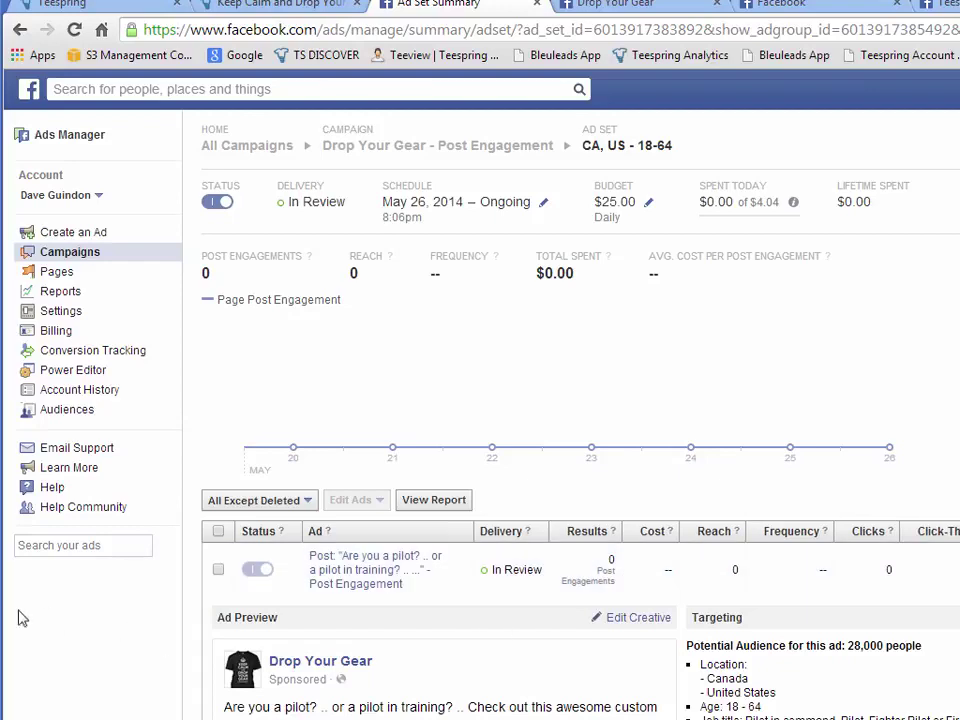
{"action": "left_click_drag", "start_coordinate": [5, 608], "coordinate": [0, 606]}
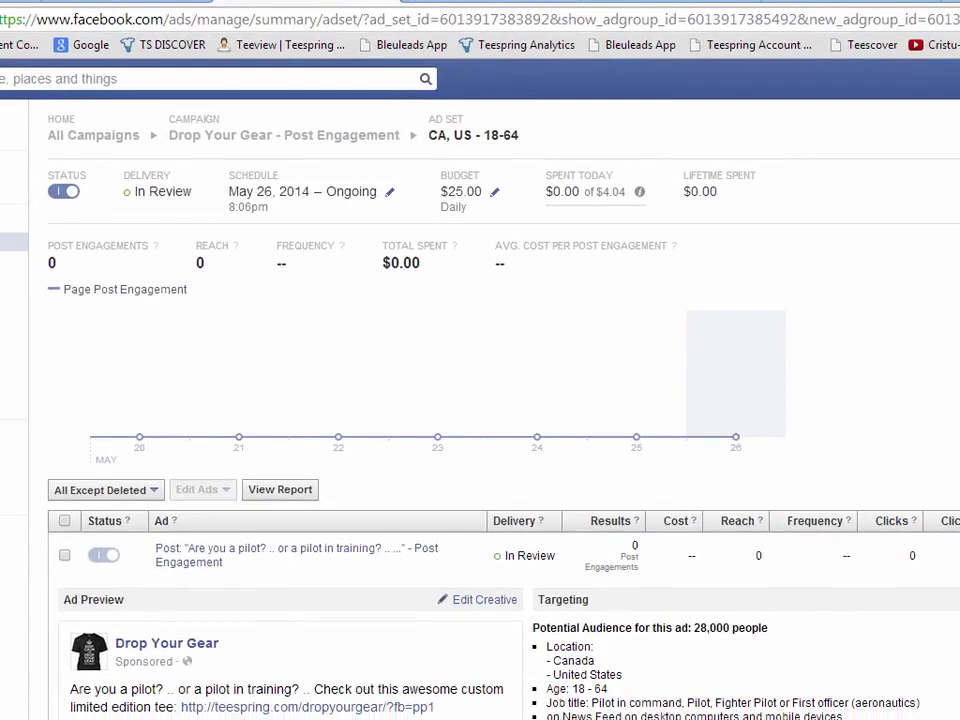
{"action": "scroll", "coordinate": [932, 589], "scroll_direction": "down", "scroll_amount": 5}
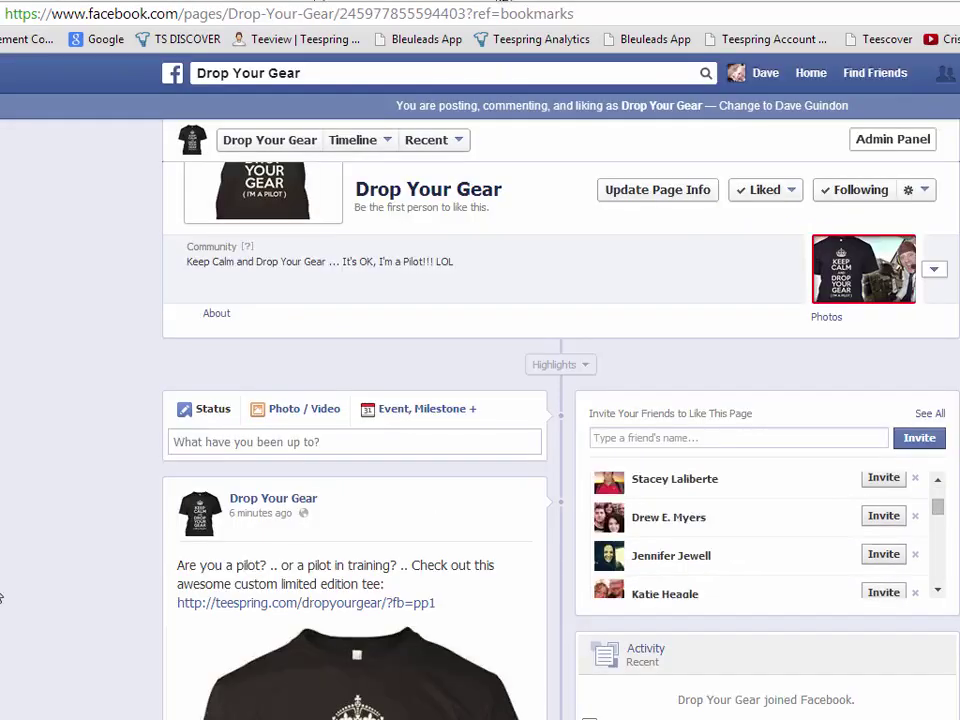
{"action": "scroll", "coordinate": [66, 527], "scroll_direction": "down", "scroll_amount": 2}
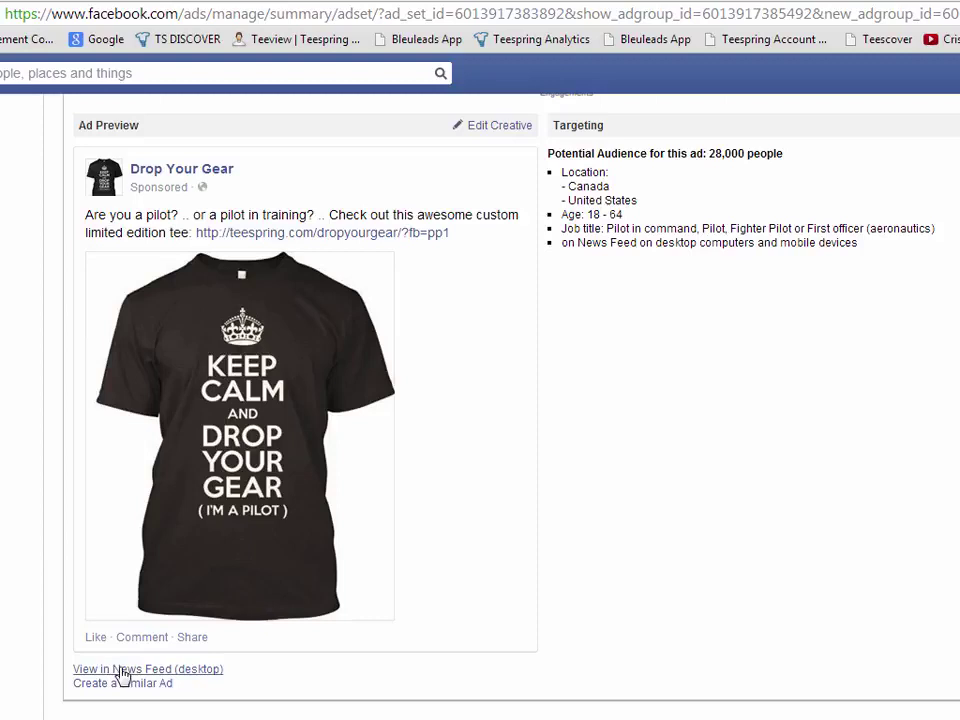
- Preview the ad in the desktop News Feed, like the post, and check its Teespring link
{"action": "left_click", "coordinate": [116, 670]}
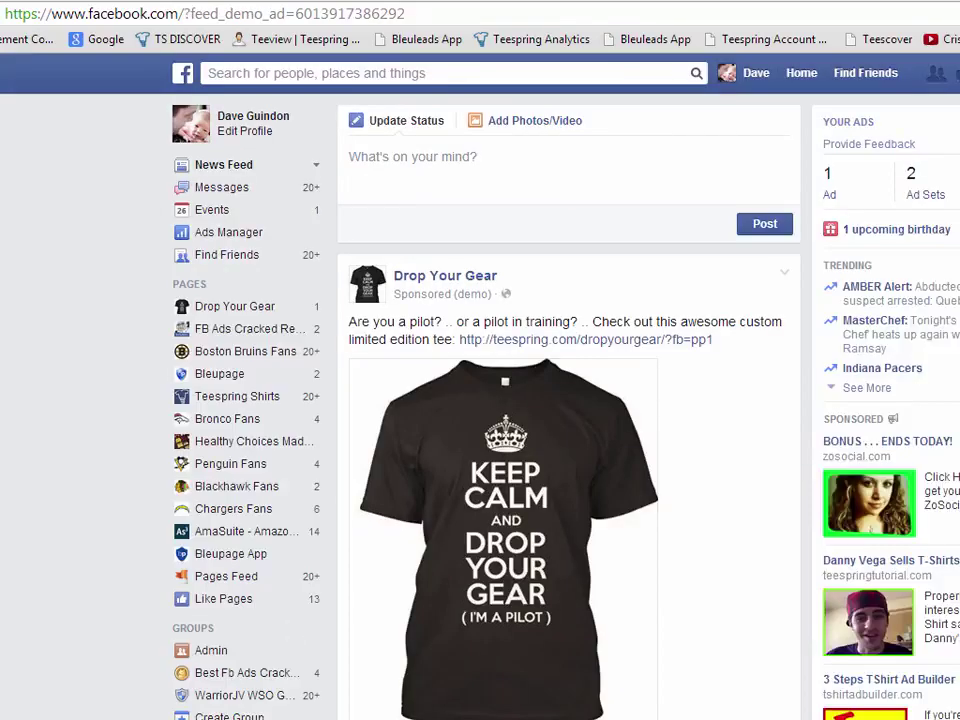
{"action": "scroll", "coordinate": [500, 400], "scroll_direction": "down", "scroll_amount": 3}
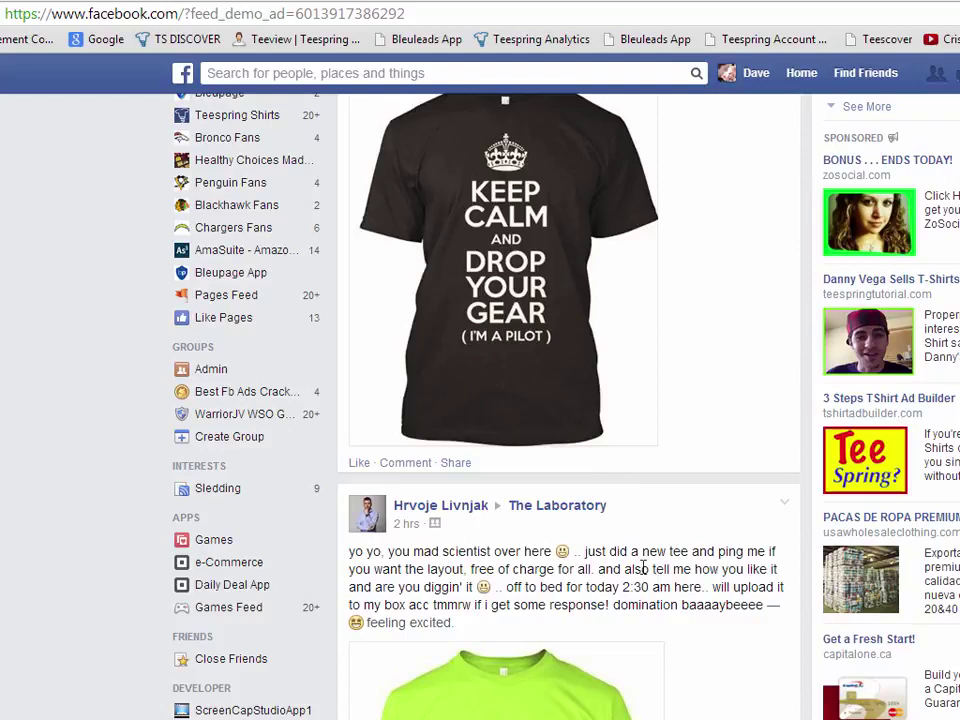
{"action": "left_click", "coordinate": [360, 463]}
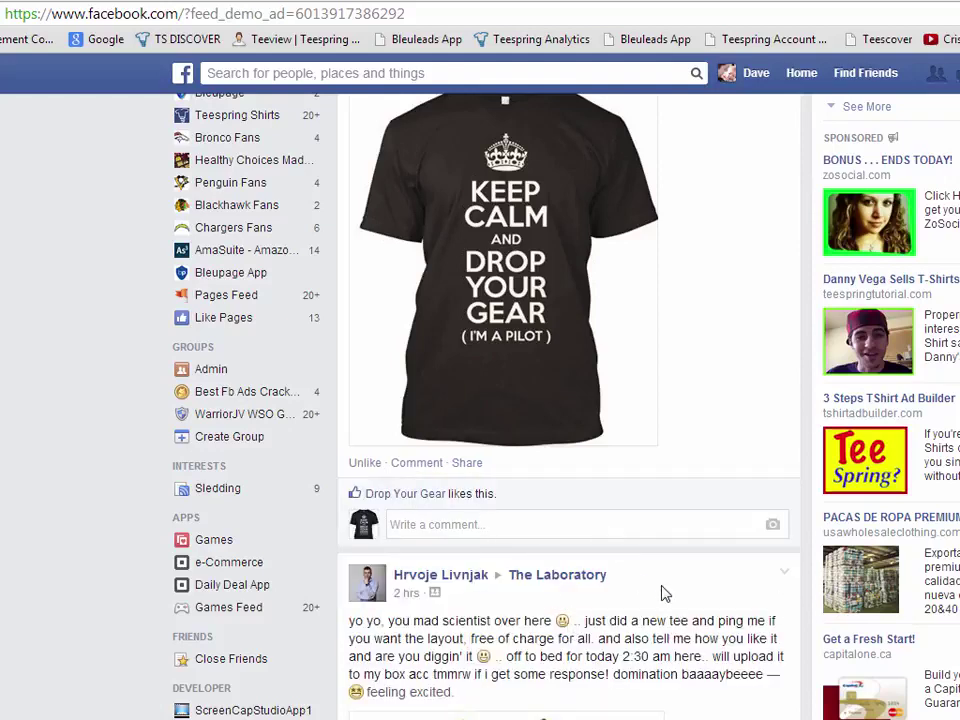
{"action": "left_click", "coordinate": [190, 1]}
{"action": "key", "text": "ctrl+Tab"}
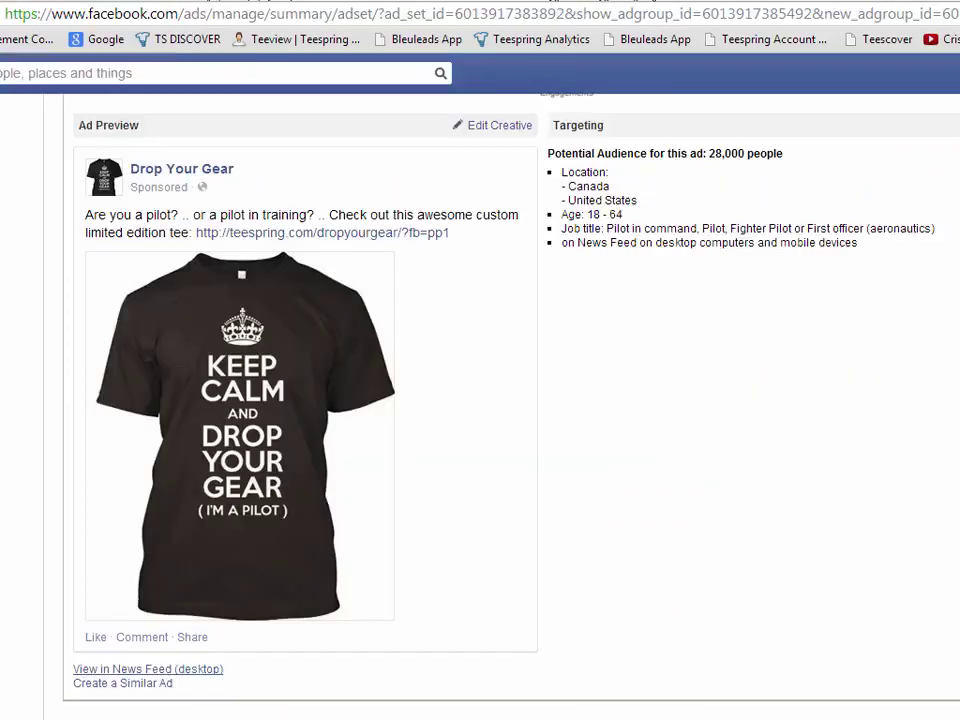
- Post a pilot comment with the teespring.com/dropyourgear link on the Drop Your Gear T-shirt post
{"action": "key", "text": "ctrl+Tab"}
{"action": "scroll", "coordinate": [92, 470], "scroll_direction": "down", "scroll_amount": 3}
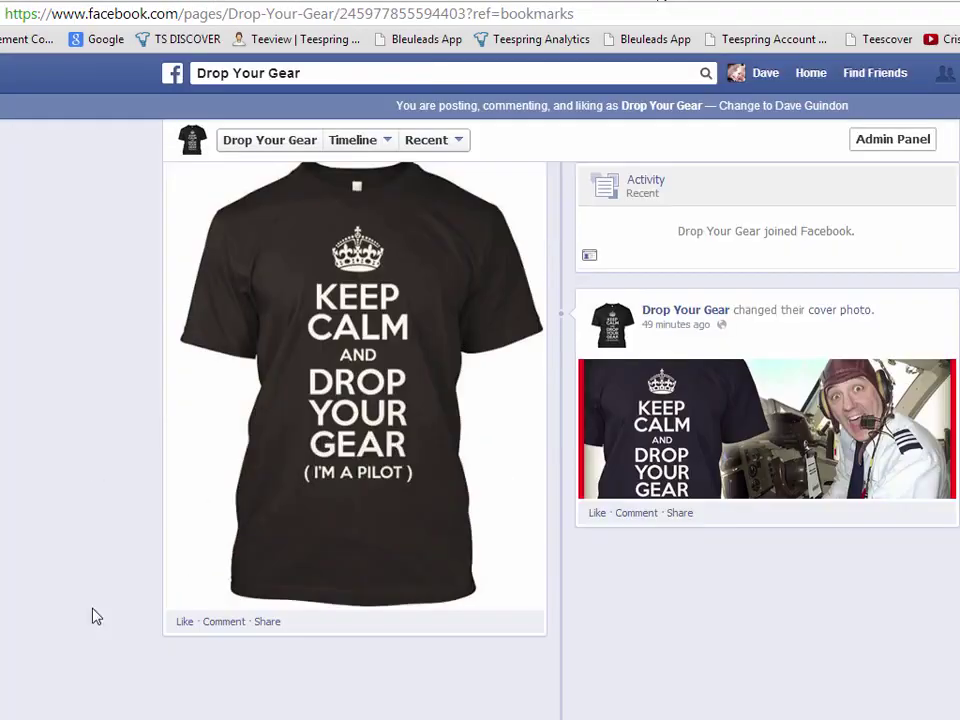
{"action": "left_click", "coordinate": [204, 621]}
{"action": "scroll", "coordinate": [114, 617], "scroll_direction": "down", "scroll_amount": 1}
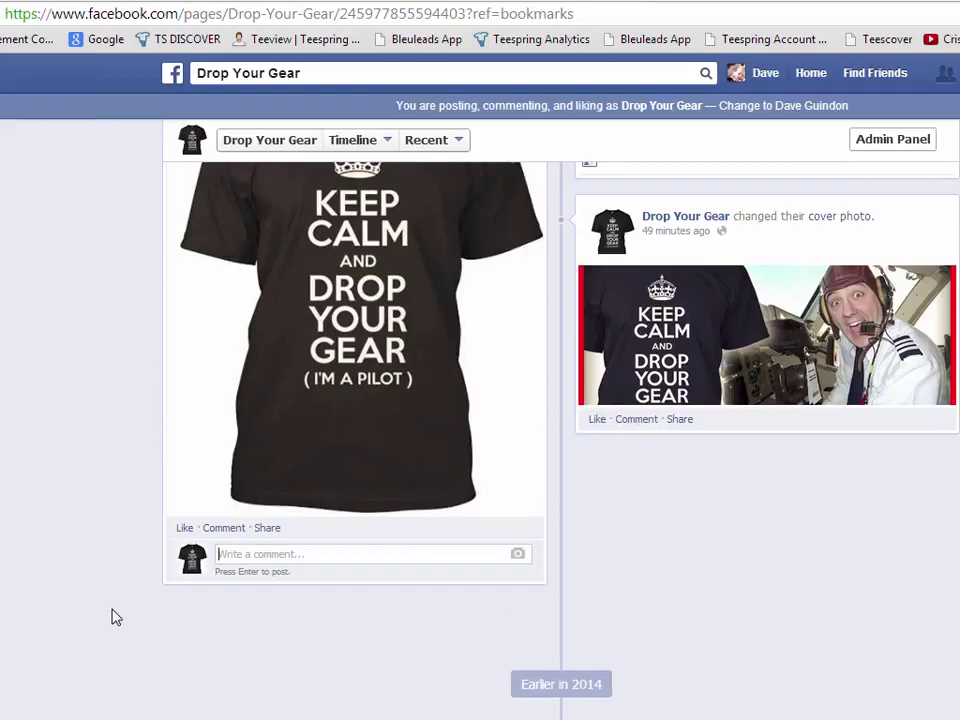
{"action": "type", "text": "If your pilot get you's here ==>"}
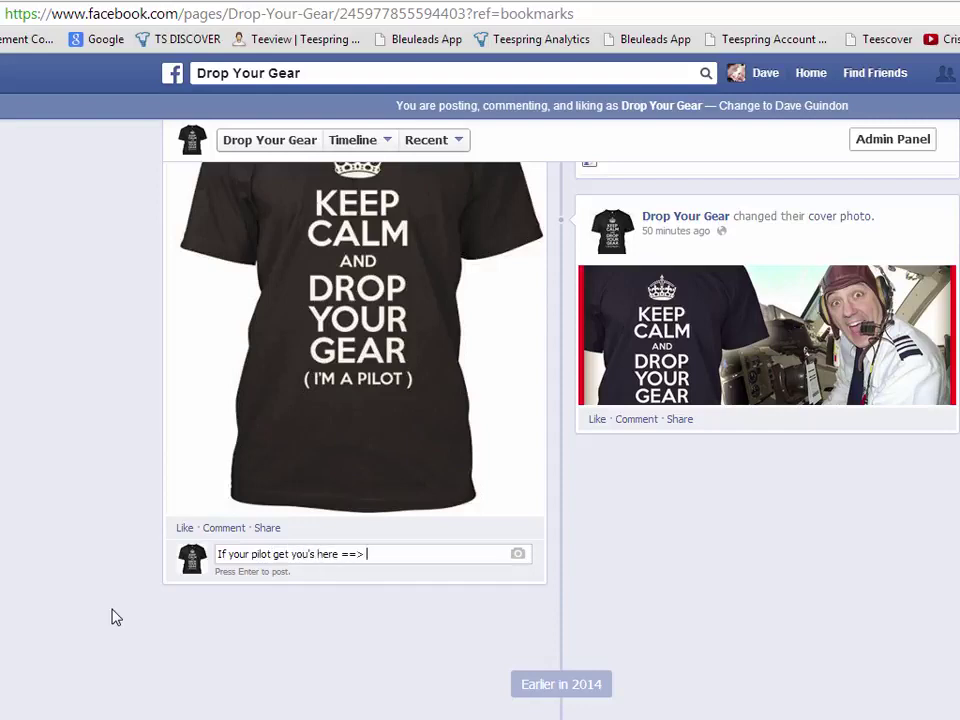
{"action": "scroll", "coordinate": [114, 617], "scroll_direction": "up", "scroll_amount": 3}
{"action": "left_click_drag", "start_coordinate": [437, 321], "coordinate": [182, 332]}
{"action": "key", "text": "ctrl+c"}
{"action": "scroll", "coordinate": [49, 576], "scroll_direction": "down", "scroll_amount": 3}
{"action": "key", "text": "ctrl+v"}
{"action": "key", "text": "Return"}
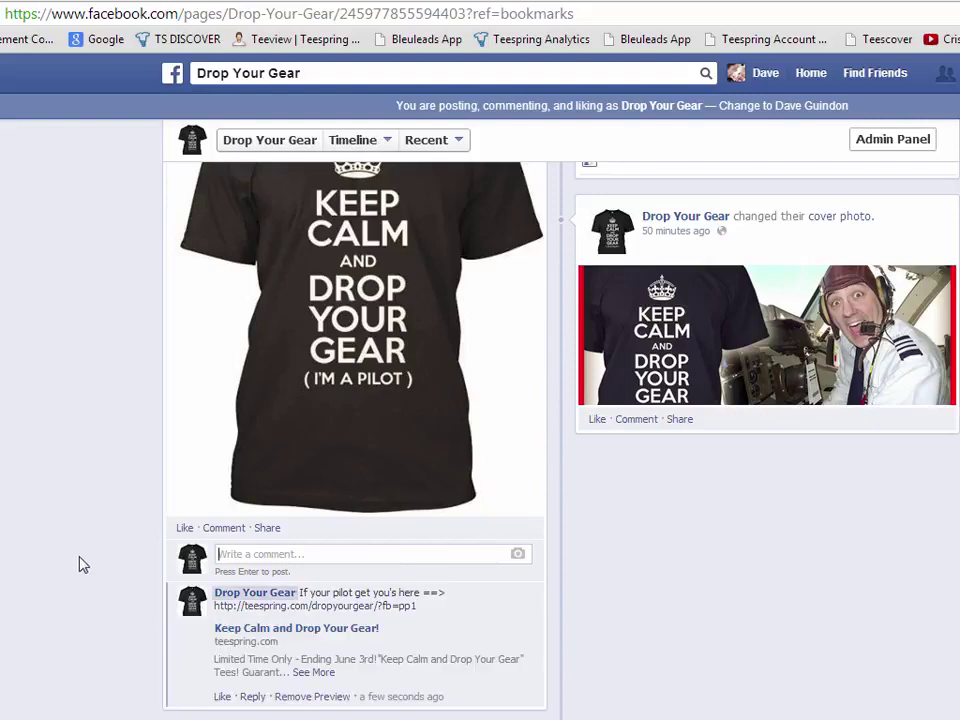
{"action": "scroll", "coordinate": [88, 564], "scroll_direction": "down", "scroll_amount": 1}
{"action": "scroll", "coordinate": [88, 564], "scroll_direction": "up", "scroll_amount": 1}
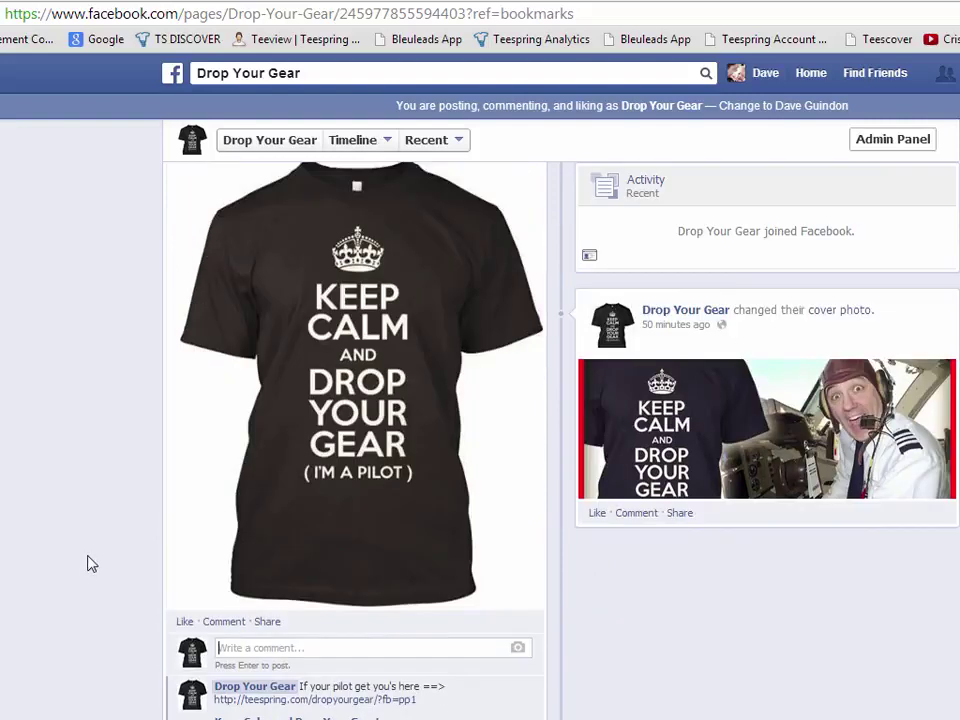
{"action": "scroll", "coordinate": [88, 564], "scroll_direction": "down", "scroll_amount": 2}
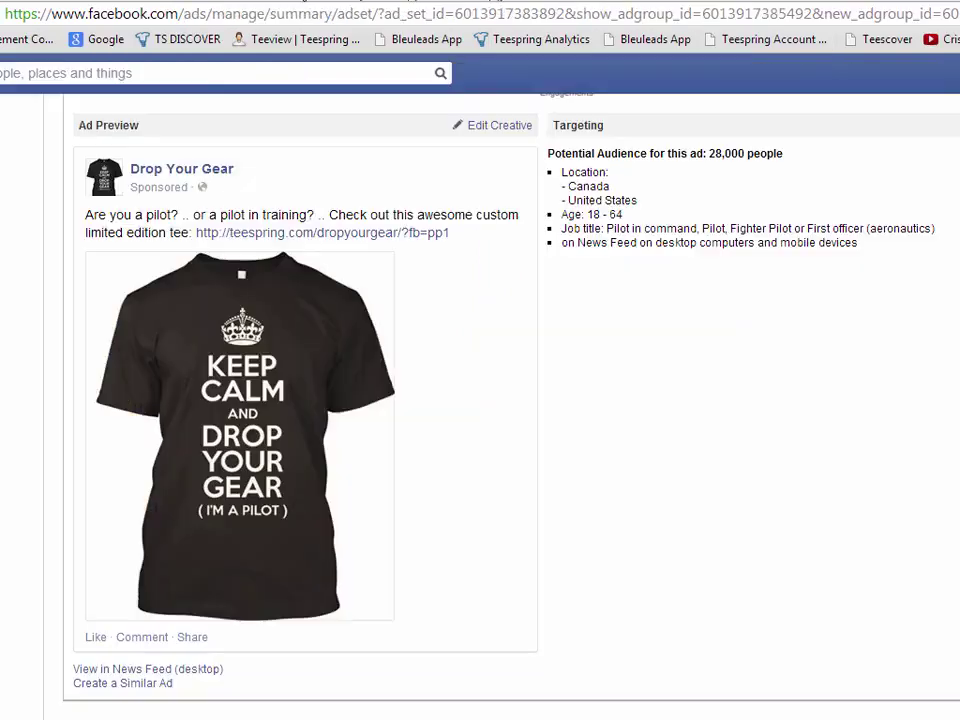
{"action": "scroll", "coordinate": [805, 500], "scroll_direction": "up", "scroll_amount": 2}
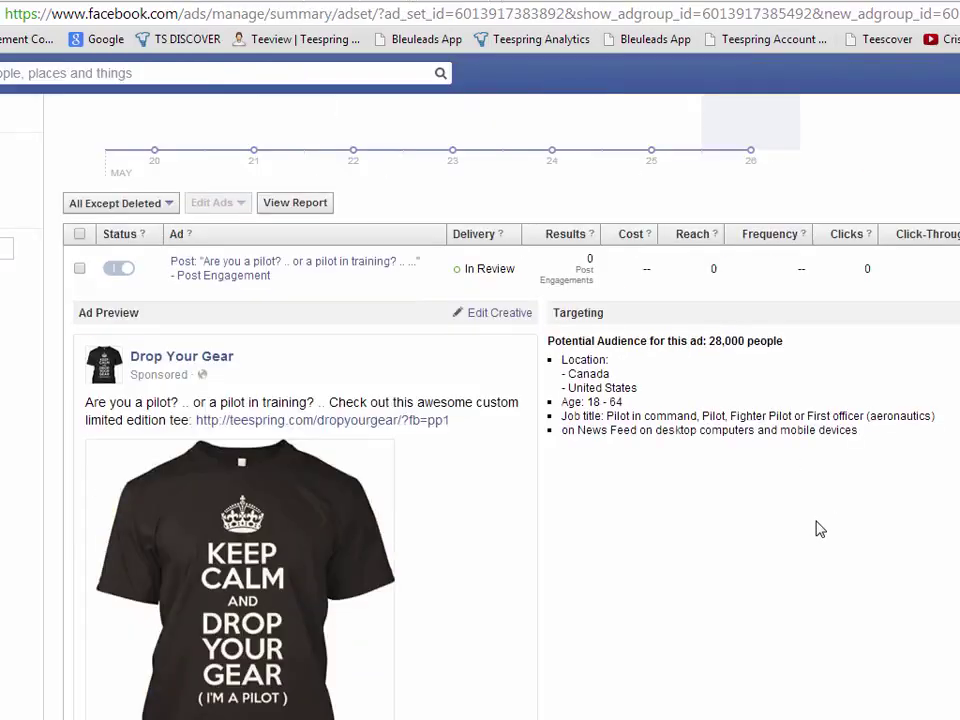